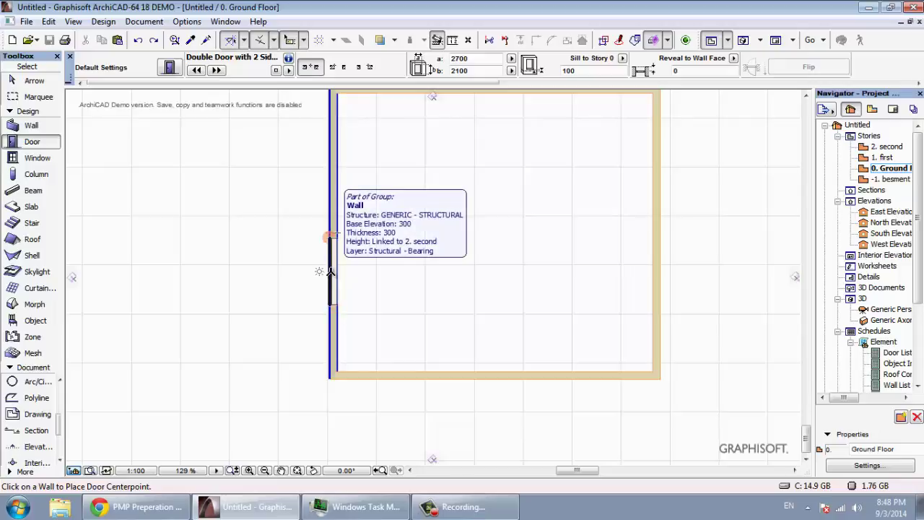
Place the double door with 2 sidelights on the left exterior wall, with its leaves swinging outward.
click(330, 270)
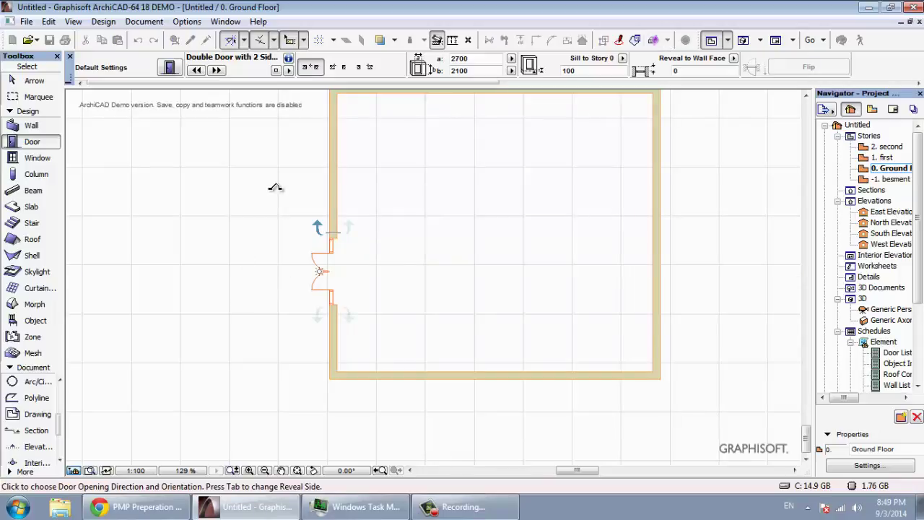
click(175, 333)
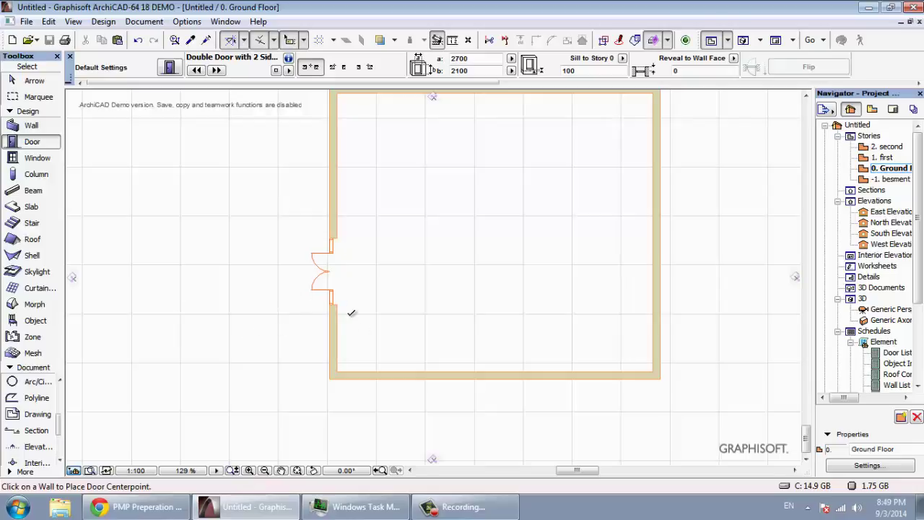
Browse the door library categories in the default door settings and choose Storefront Double Door, Sidelight, Transom 18 from Storefronts 18.
double_click(32, 142)
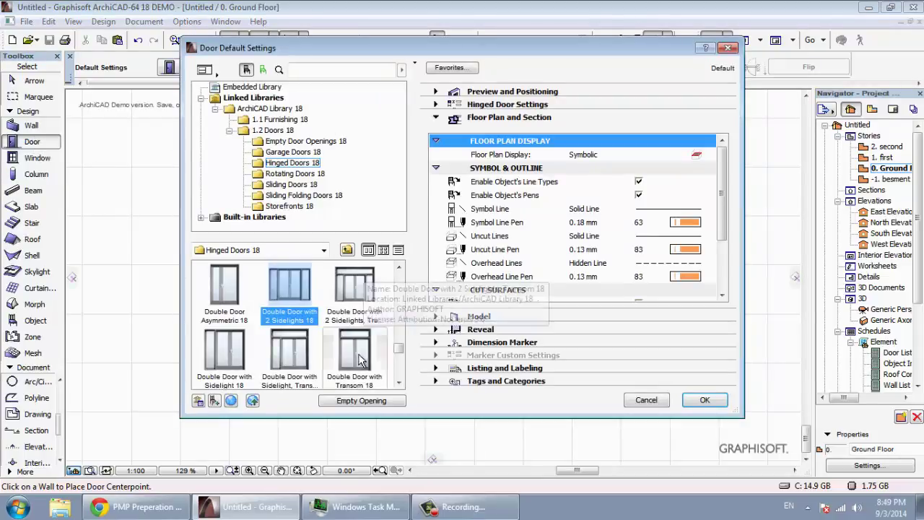
key(Return)
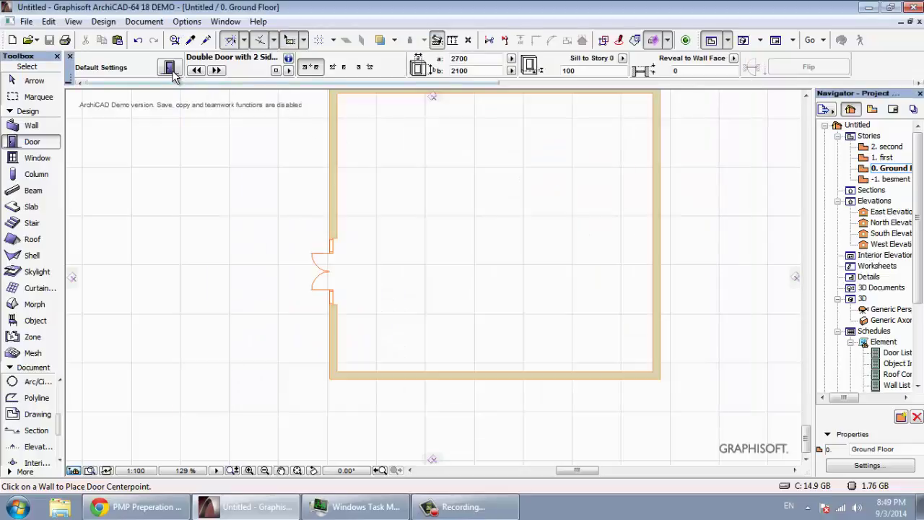
click(169, 68)
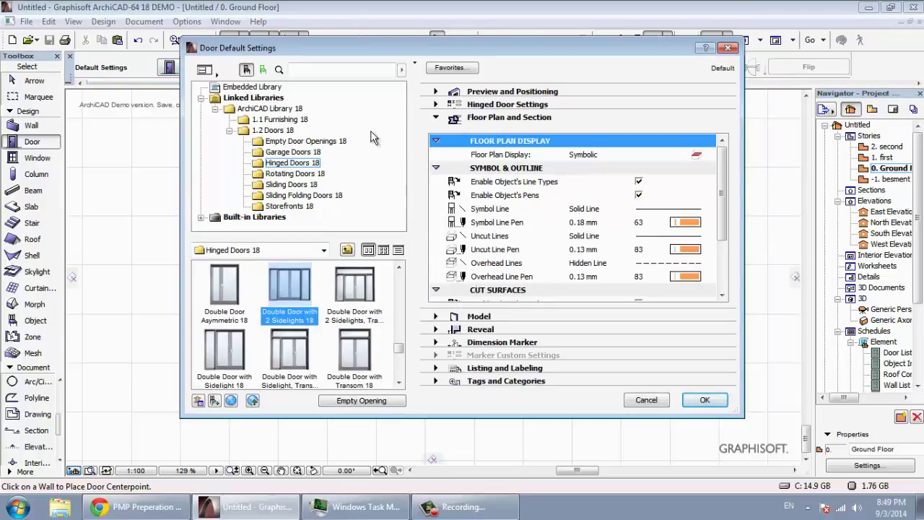
click(278, 131)
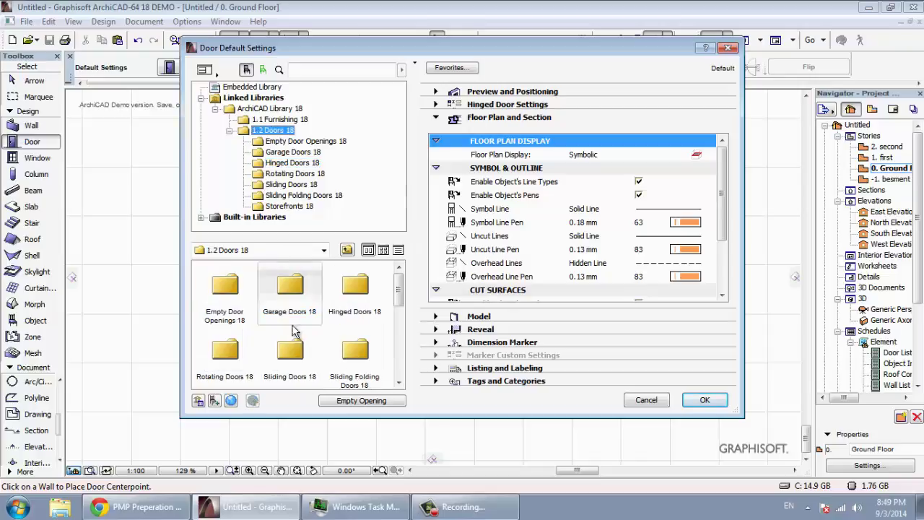
click(300, 141)
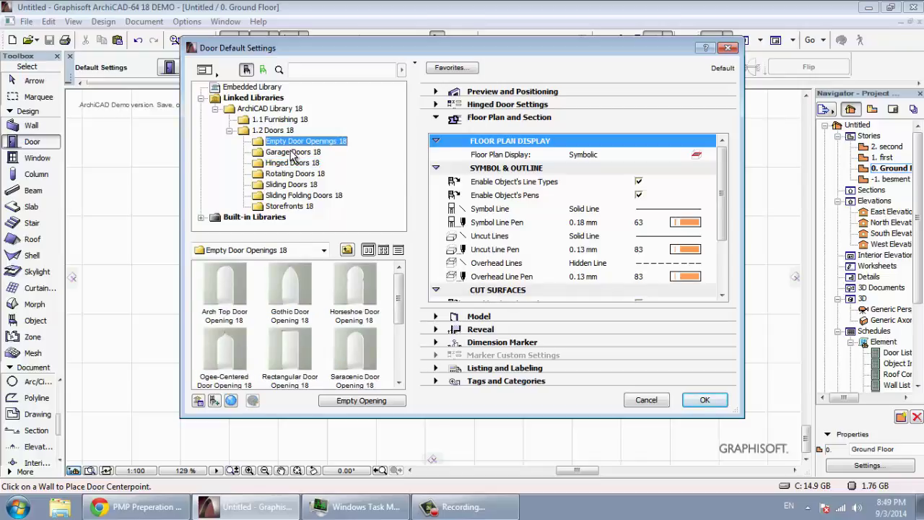
click(293, 152)
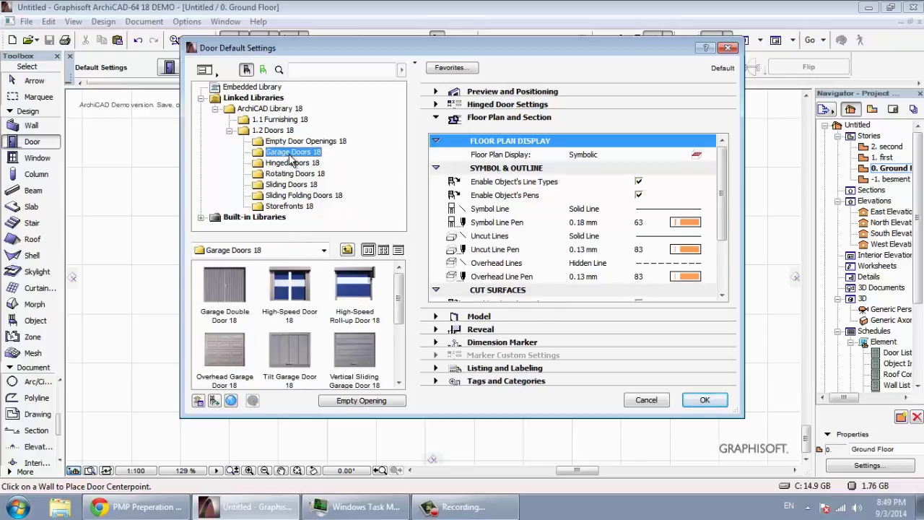
click(295, 164)
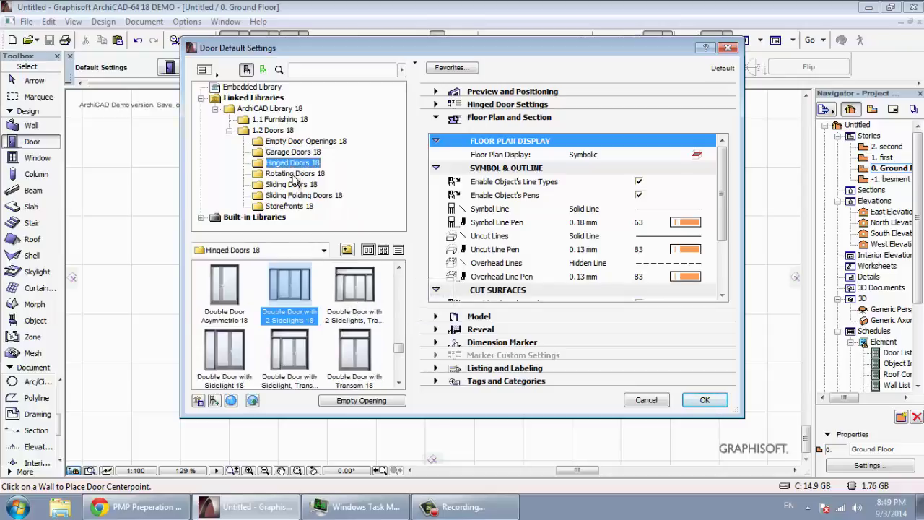
click(296, 174)
click(304, 185)
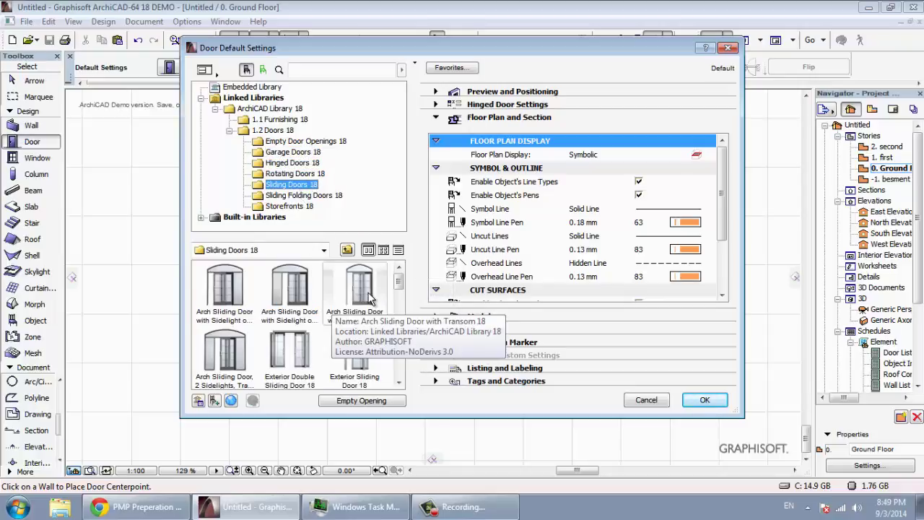
click(302, 196)
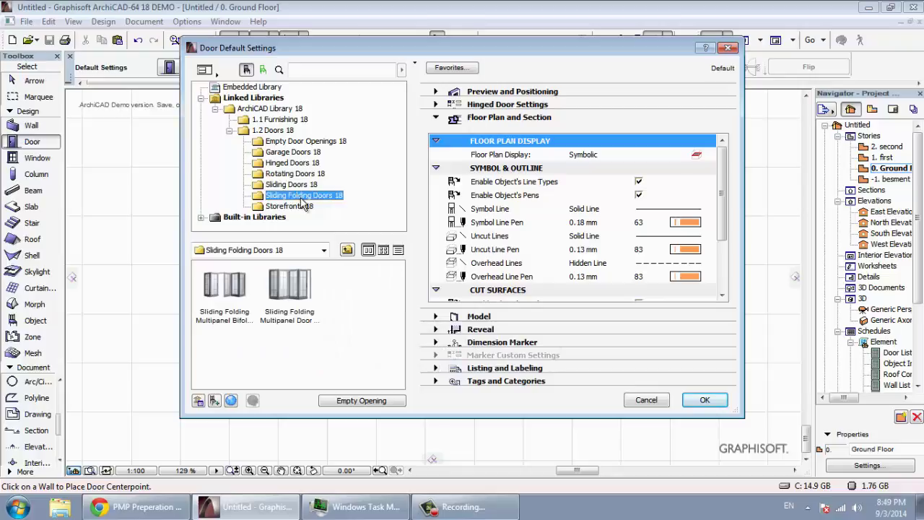
click(306, 207)
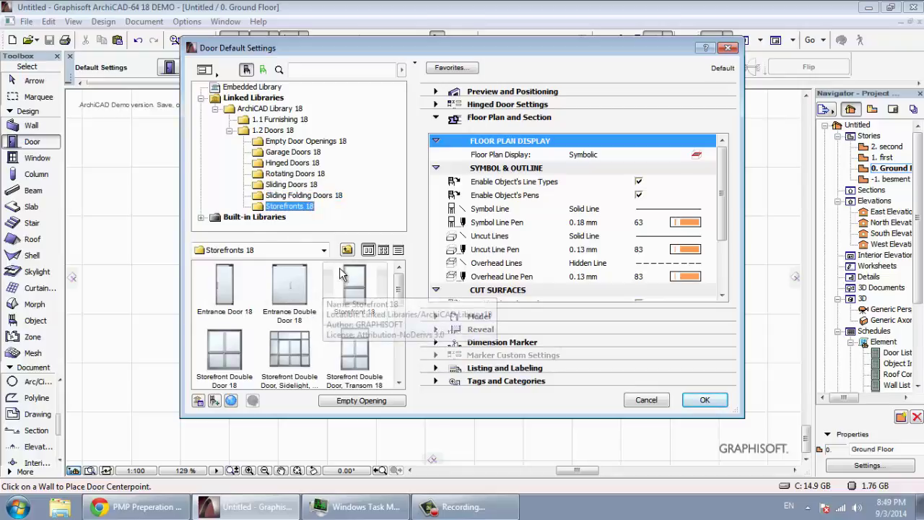
click(283, 348)
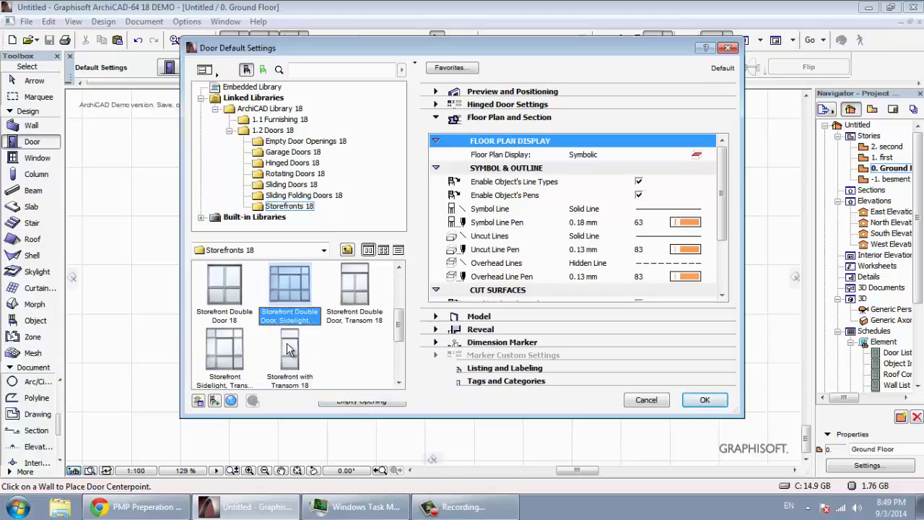
Examine the storefront door's width, height and sill settings, and its elevation, 3D and picture previews.
click(533, 92)
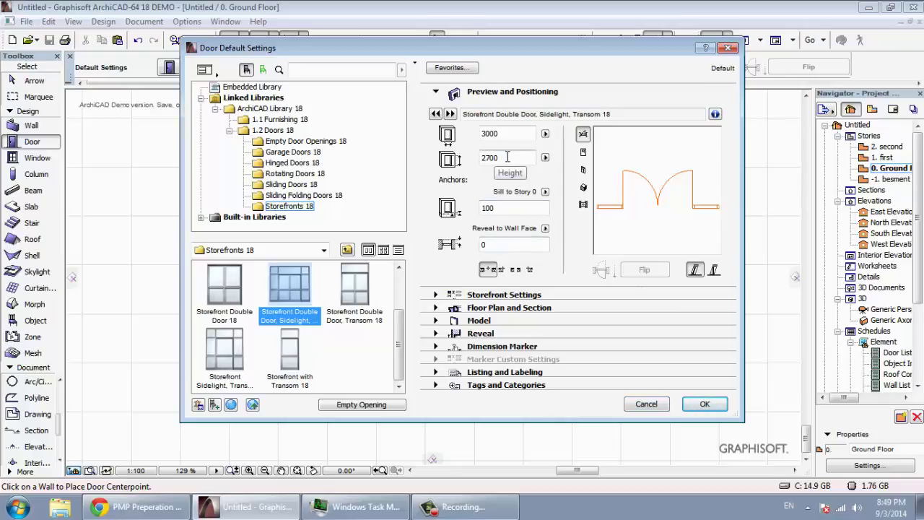
drag(508, 157, 466, 154)
double_click(490, 136)
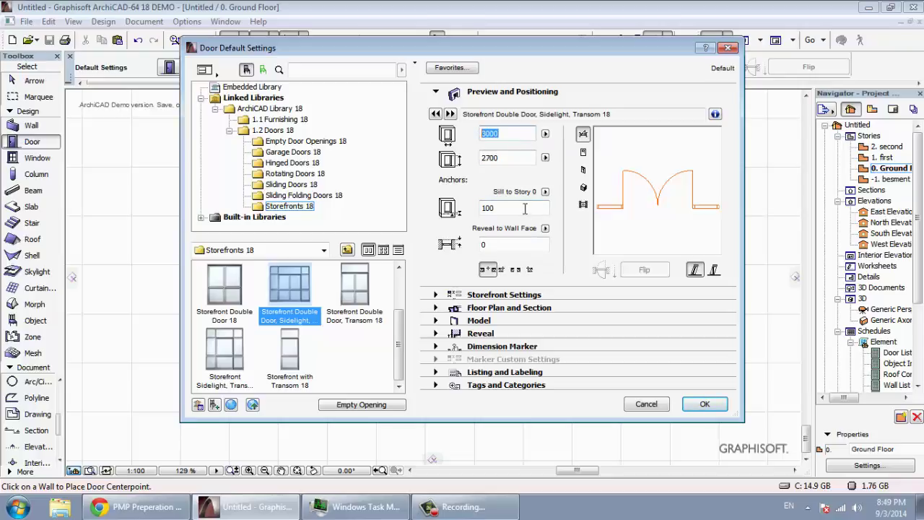
drag(525, 208, 482, 208)
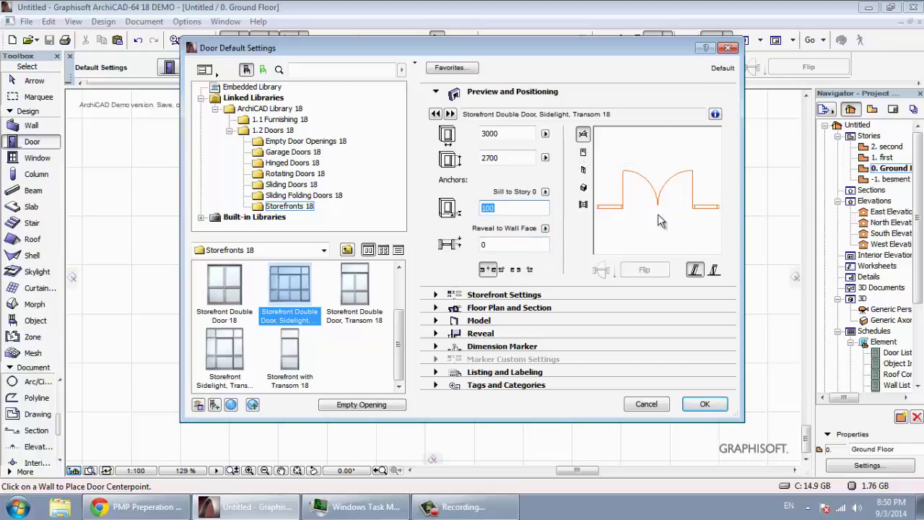
click(584, 151)
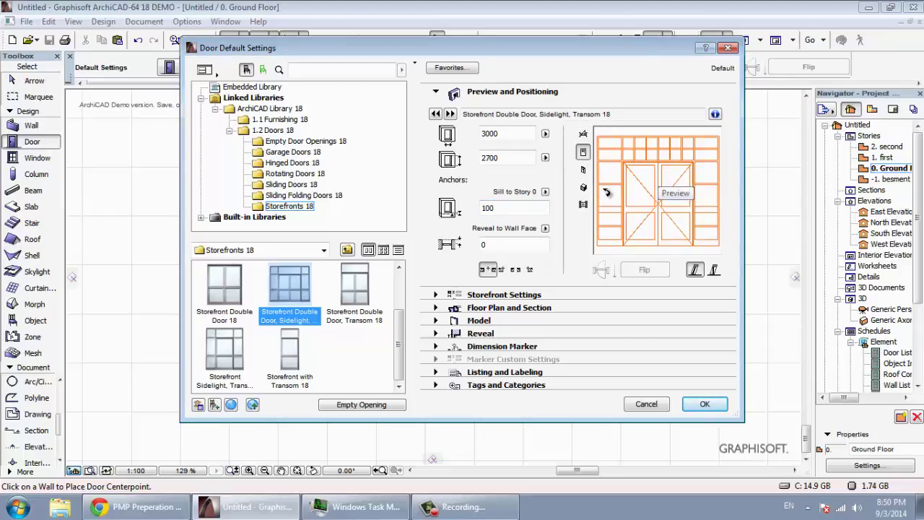
click(583, 170)
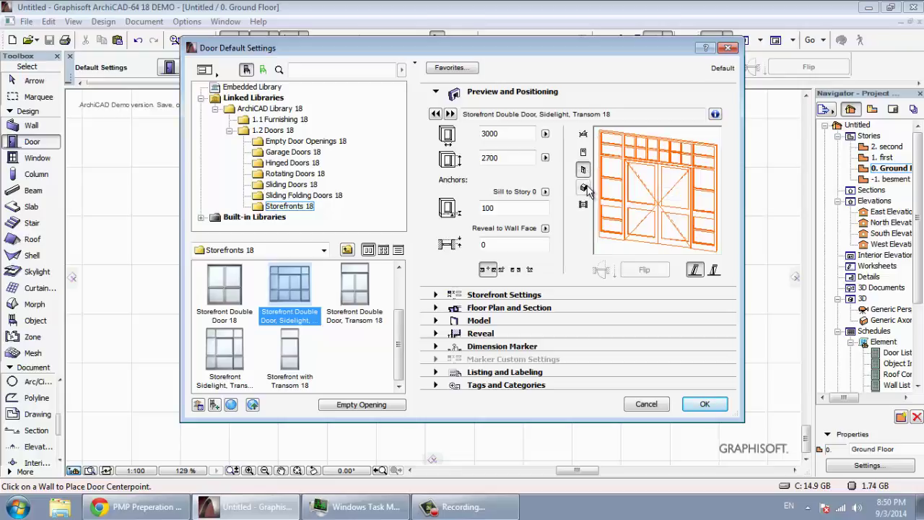
click(584, 187)
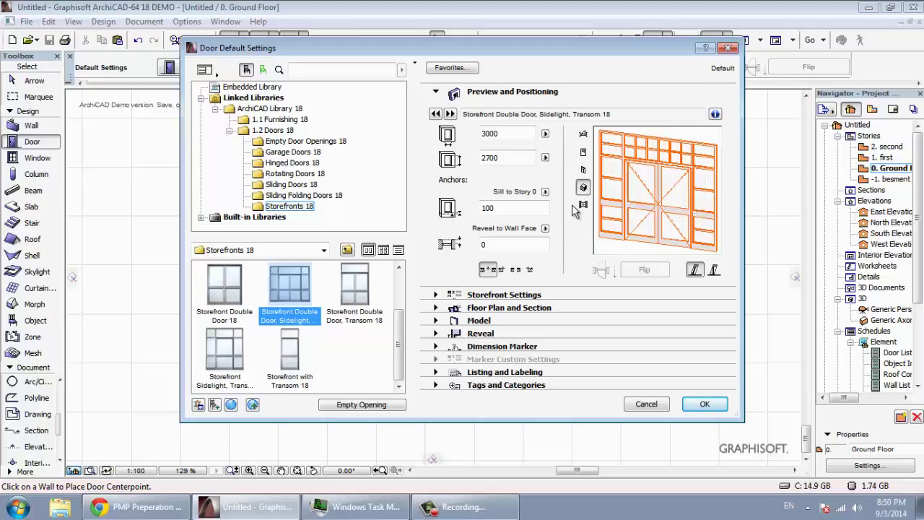
click(583, 206)
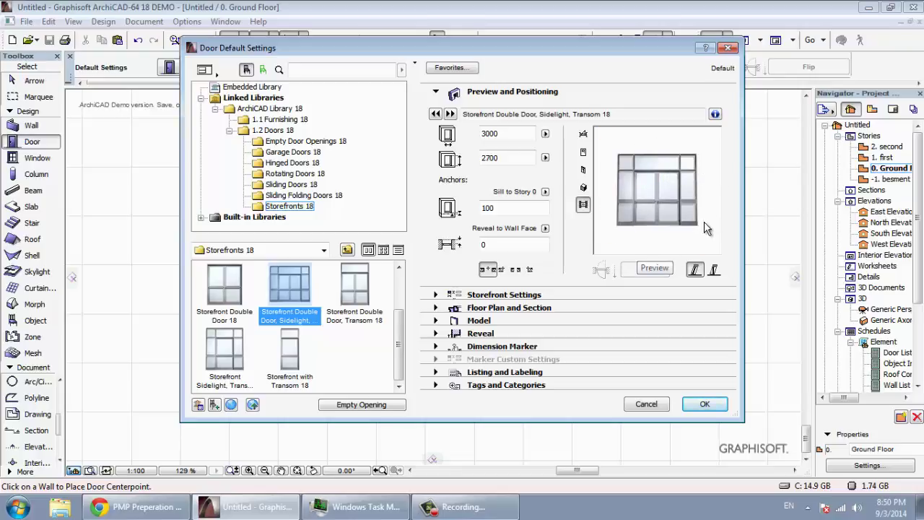
Set the storefront door's height to 3000.
double_click(510, 156)
text(3)
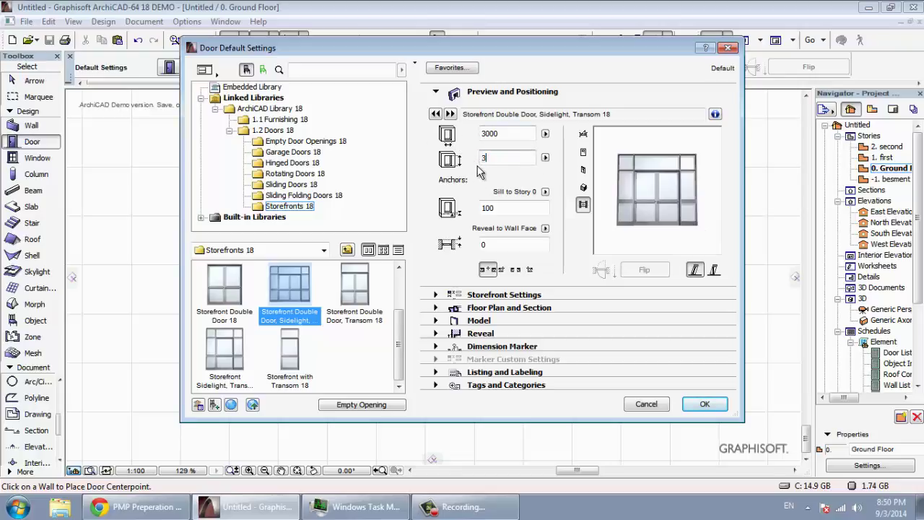
text(000)
Set the storefront door's wallhole width and height to 3100 each under Nominal Sizes and Tolerance.
click(505, 294)
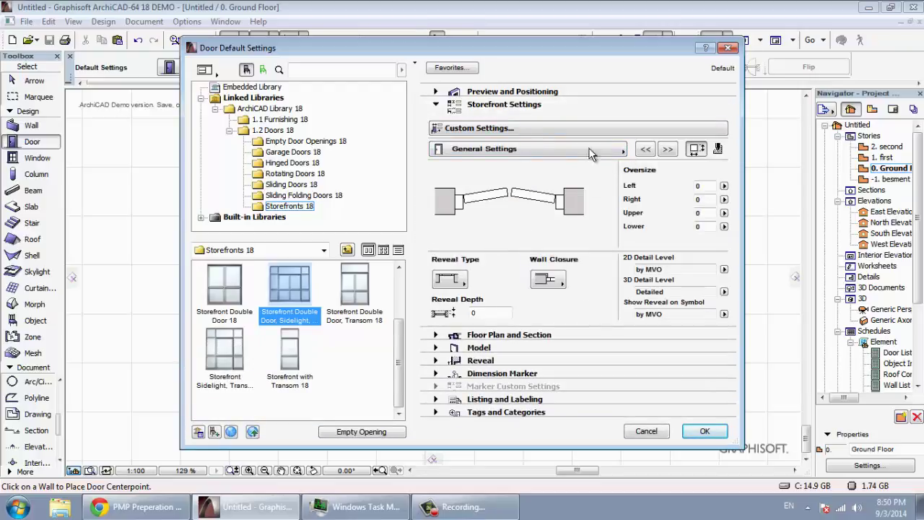
click(517, 134)
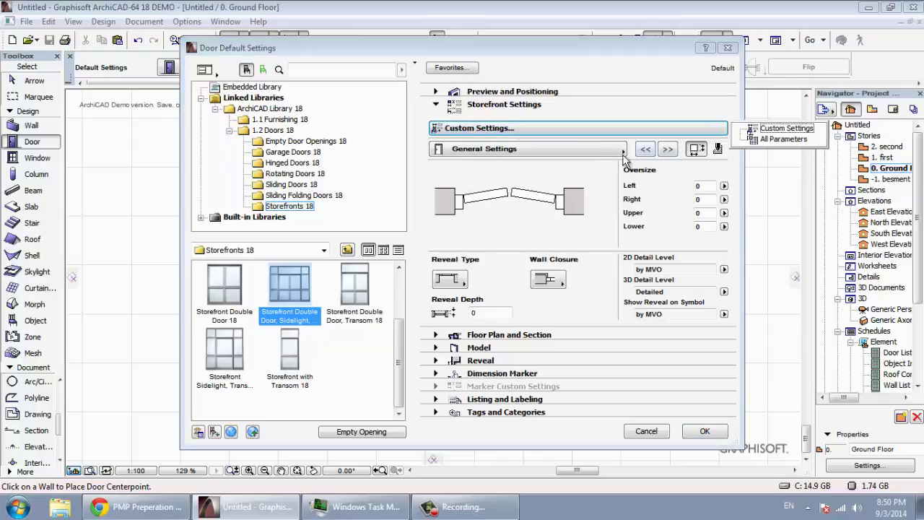
click(592, 159)
click(598, 159)
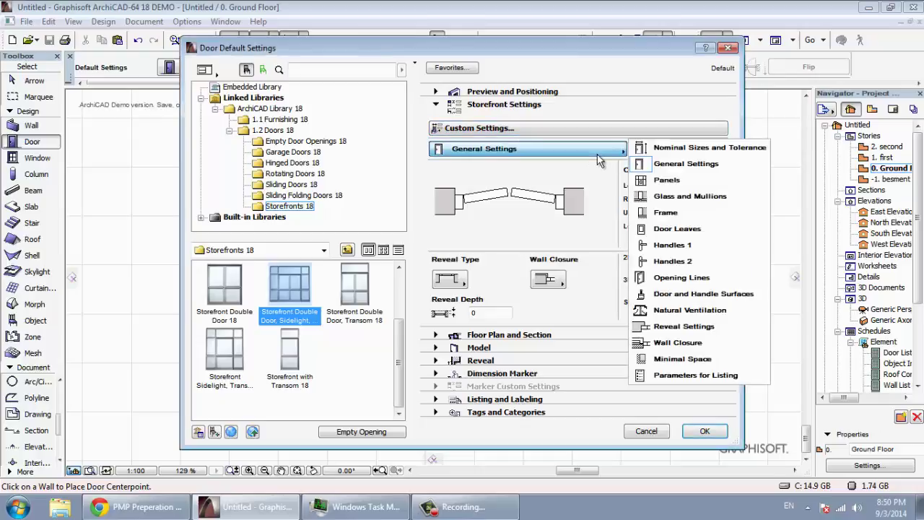
click(684, 152)
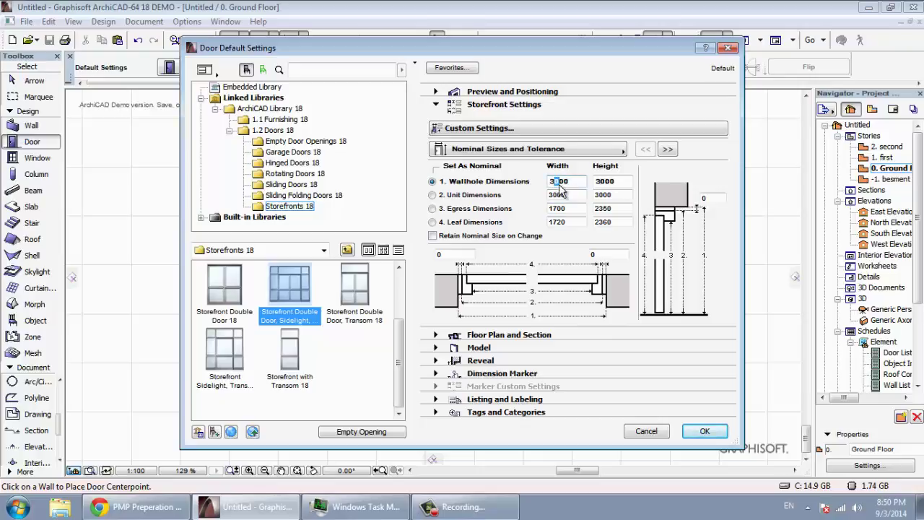
text(1)
click(605, 182)
text(1)
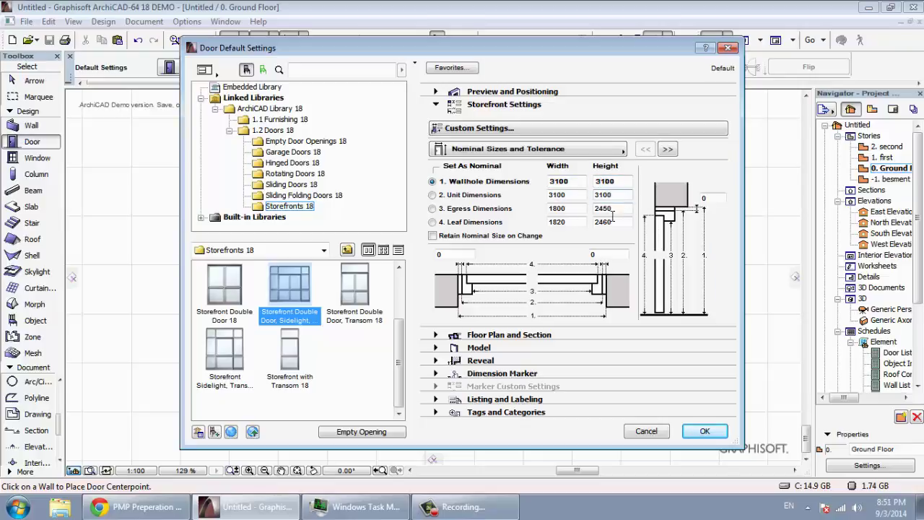
Set the storefront panels to 3 bottom vertical divisions and 5 transom vertical divisions.
click(667, 150)
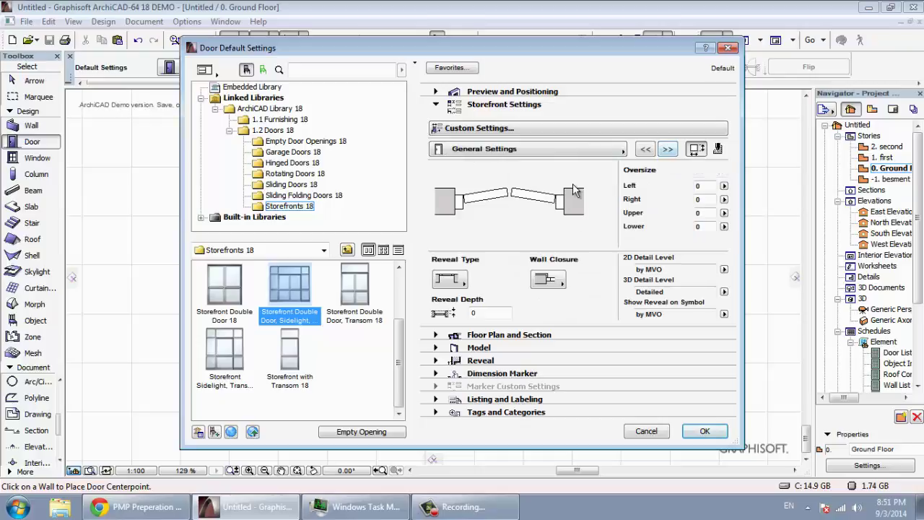
click(670, 151)
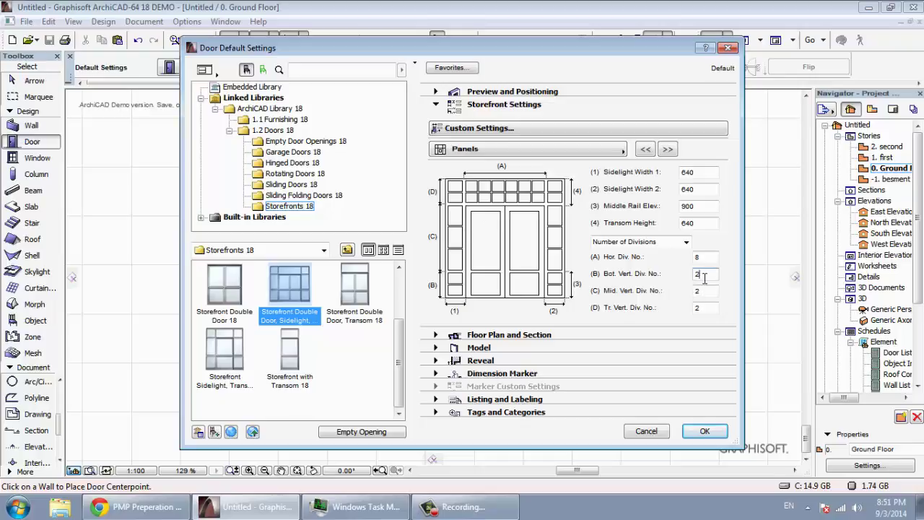
text(3)
text(5)
key(Return)
Compare the Division Width and Number of Divisions methods for the panels, and finish with Number of Divisions selected.
click(675, 244)
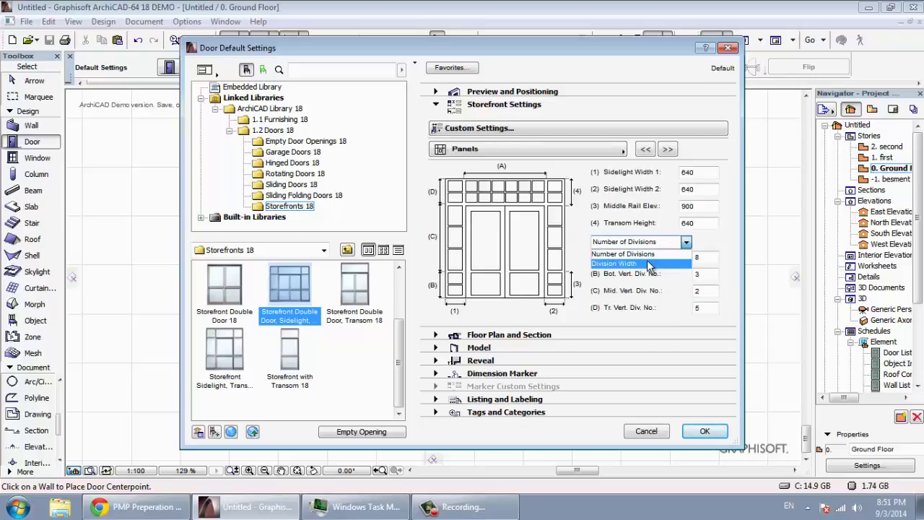
click(647, 265)
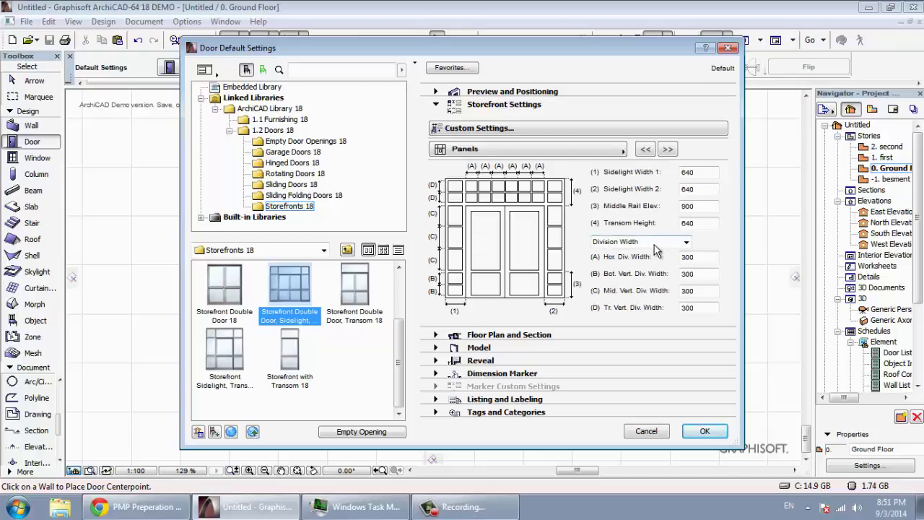
click(641, 247)
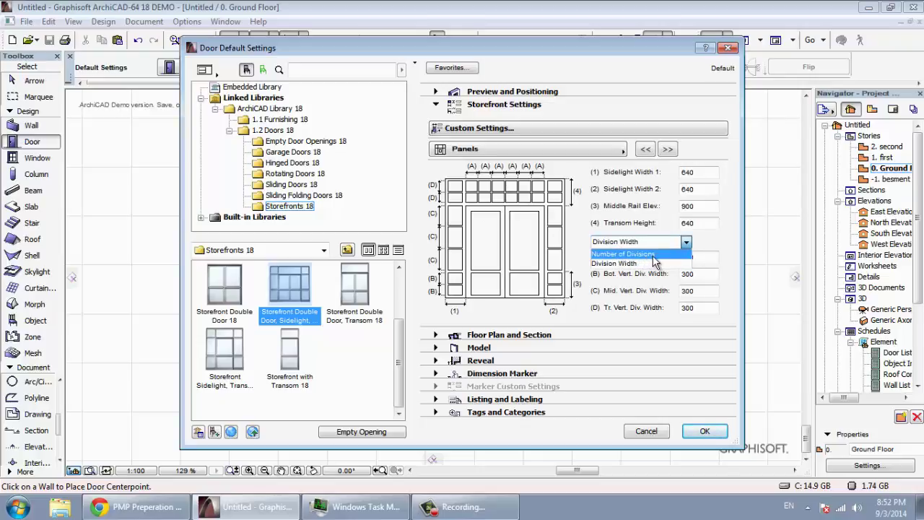
click(652, 254)
click(655, 243)
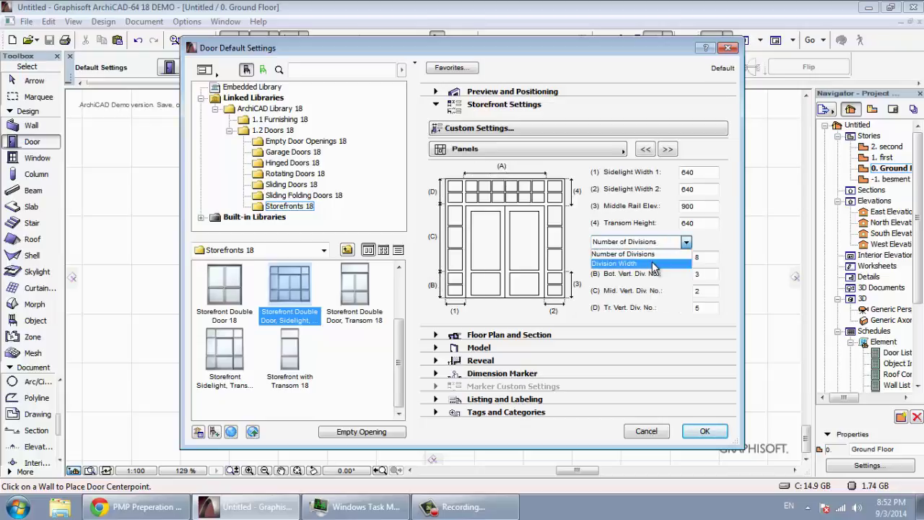
click(653, 265)
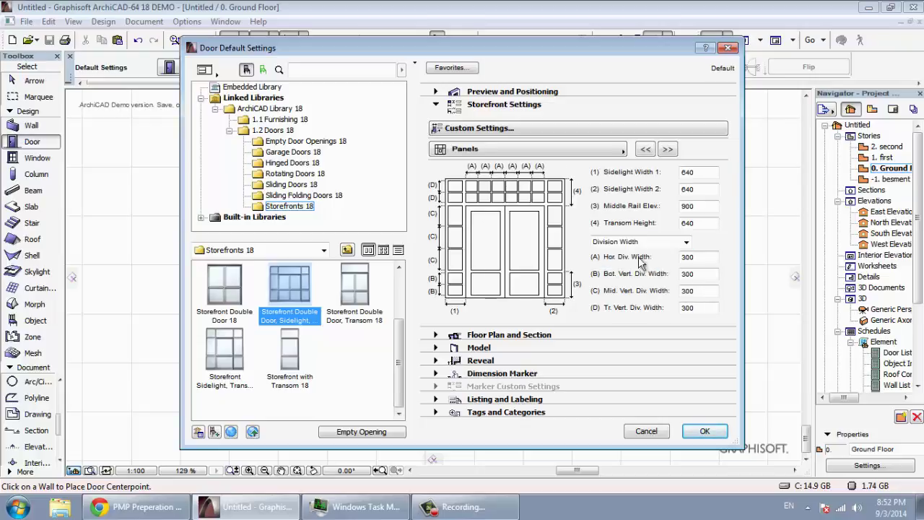
click(660, 243)
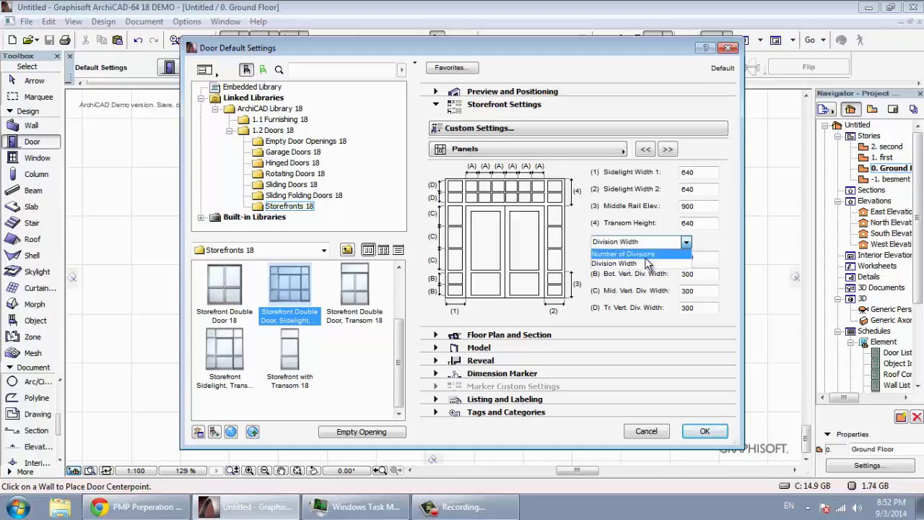
click(639, 253)
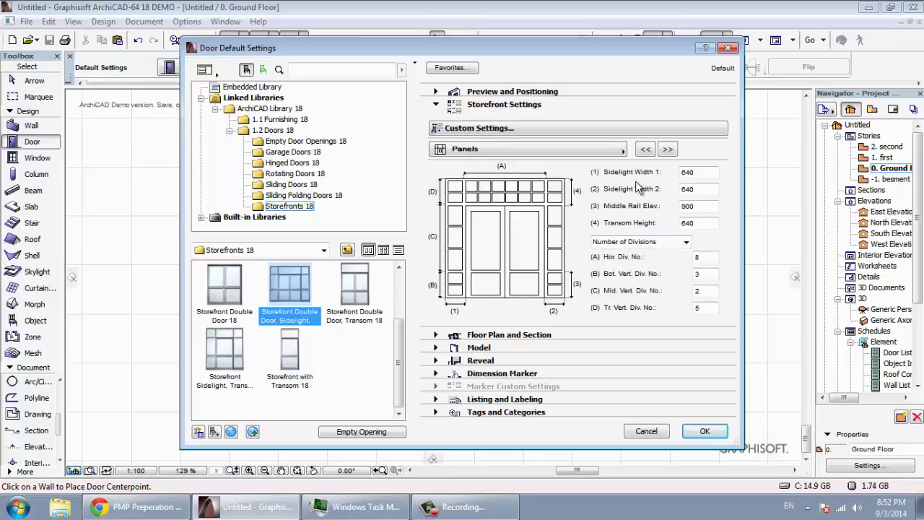
Examine the storefront door's floor plan, model, dimension marker, positioning, glass and mullion, frame and door leaf settings.
click(525, 337)
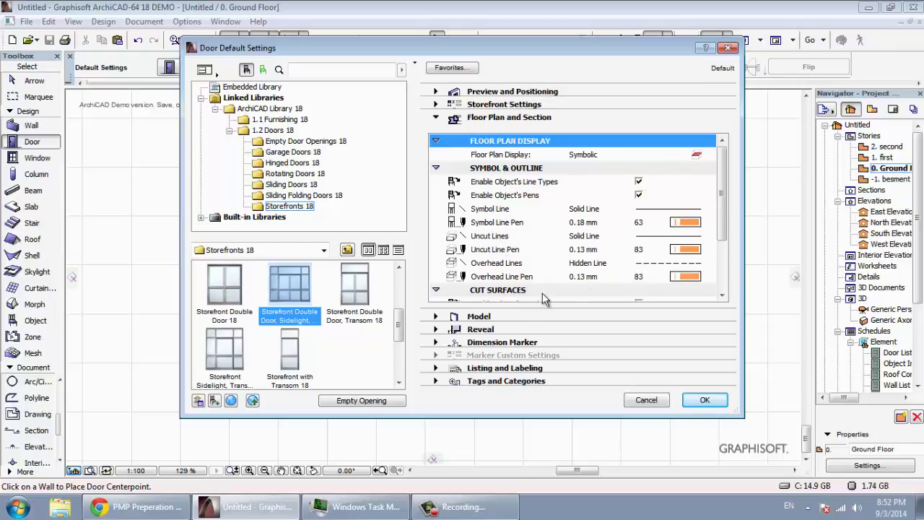
click(478, 242)
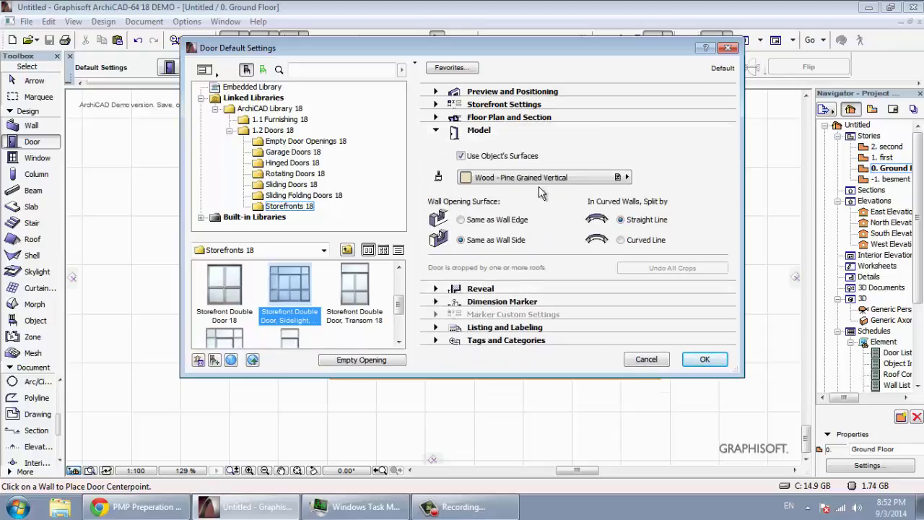
click(539, 182)
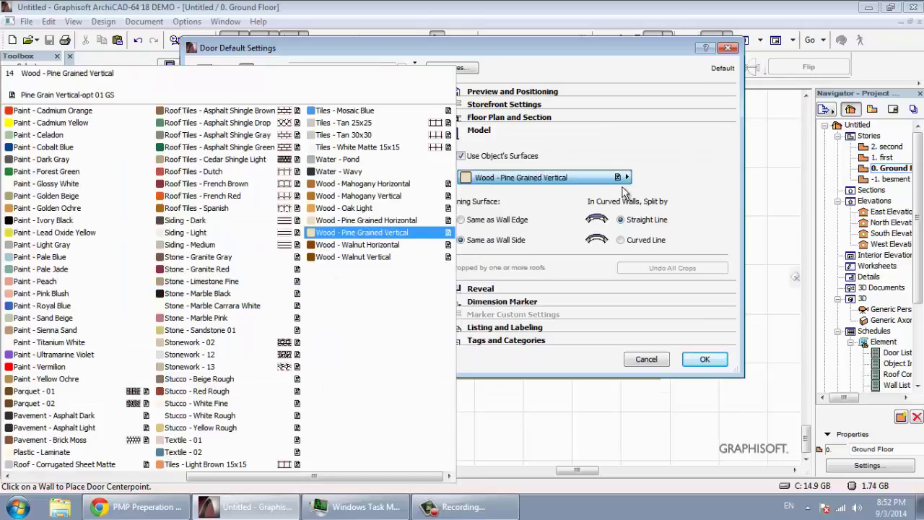
click(697, 185)
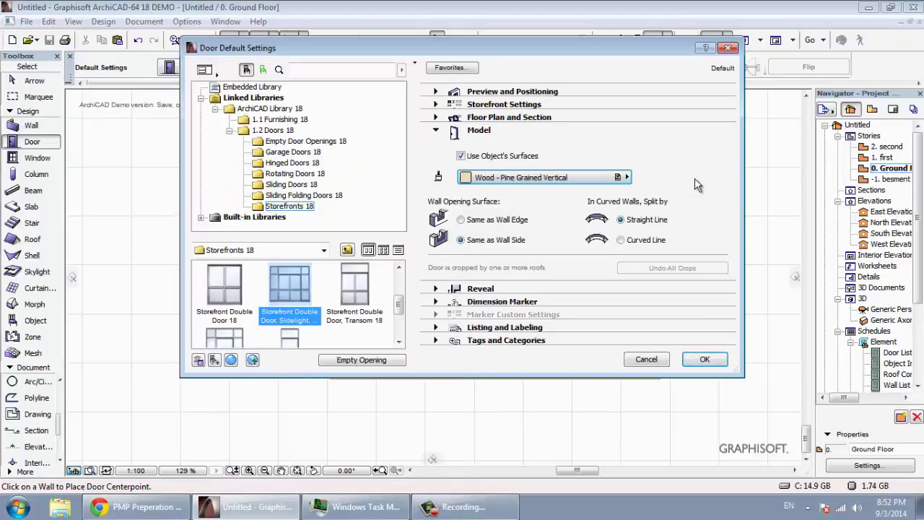
click(519, 286)
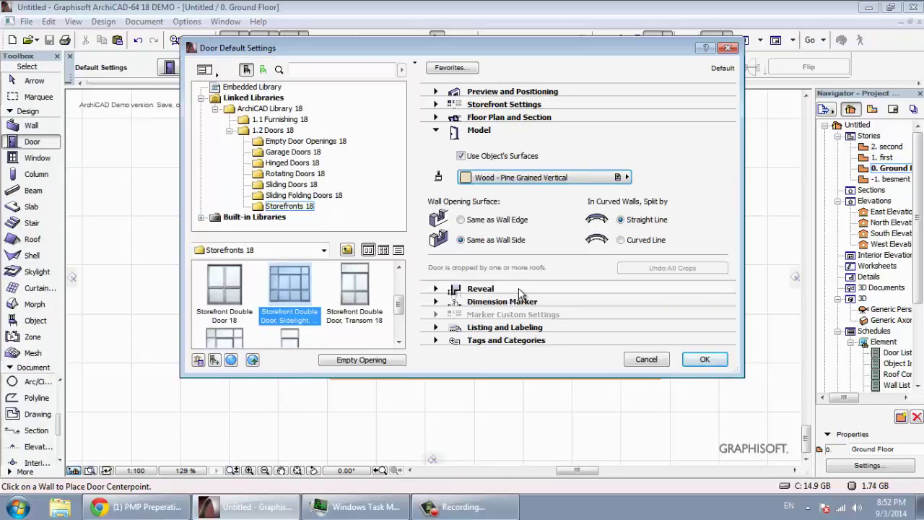
click(514, 418)
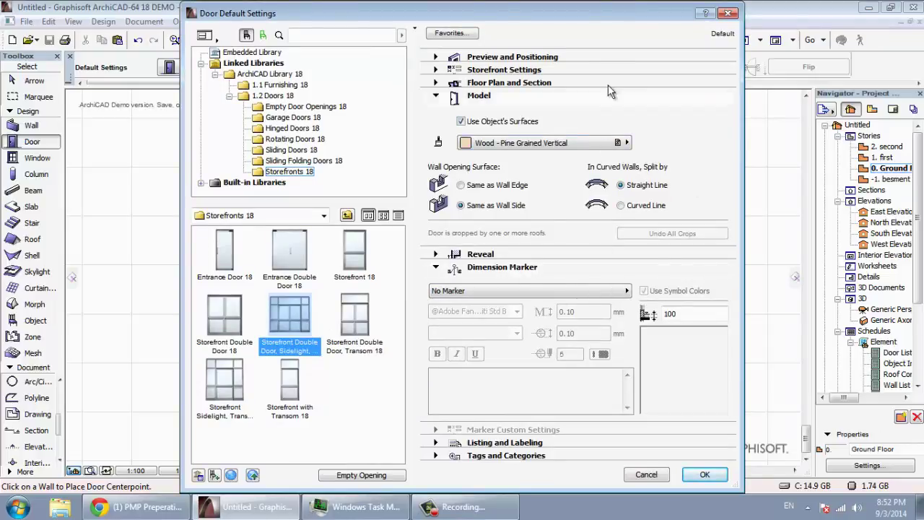
click(554, 55)
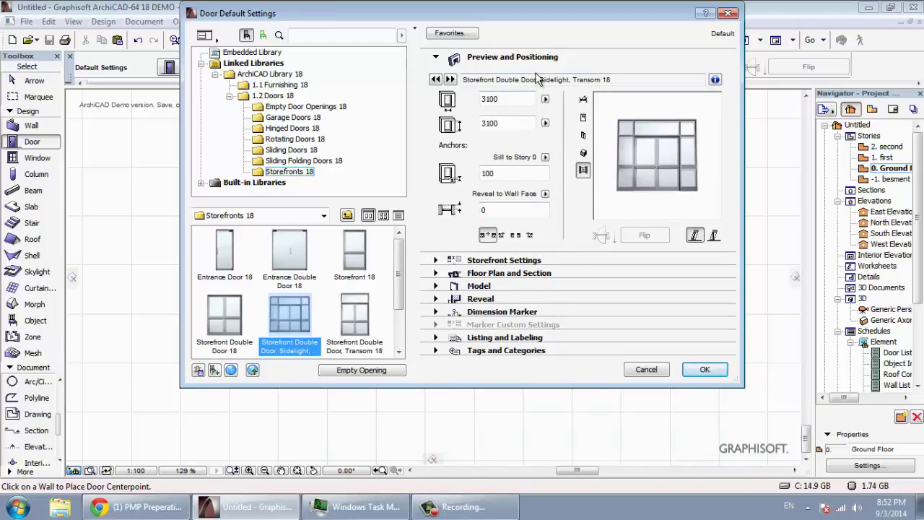
click(526, 261)
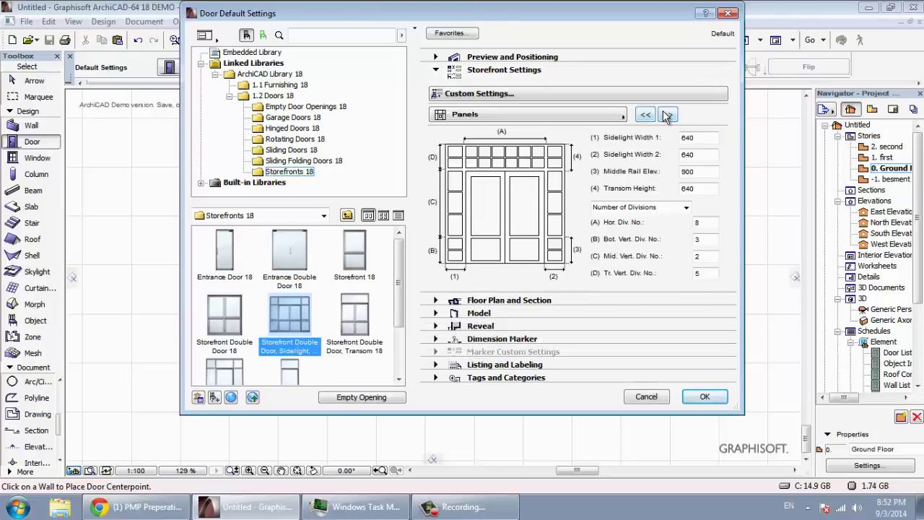
click(667, 115)
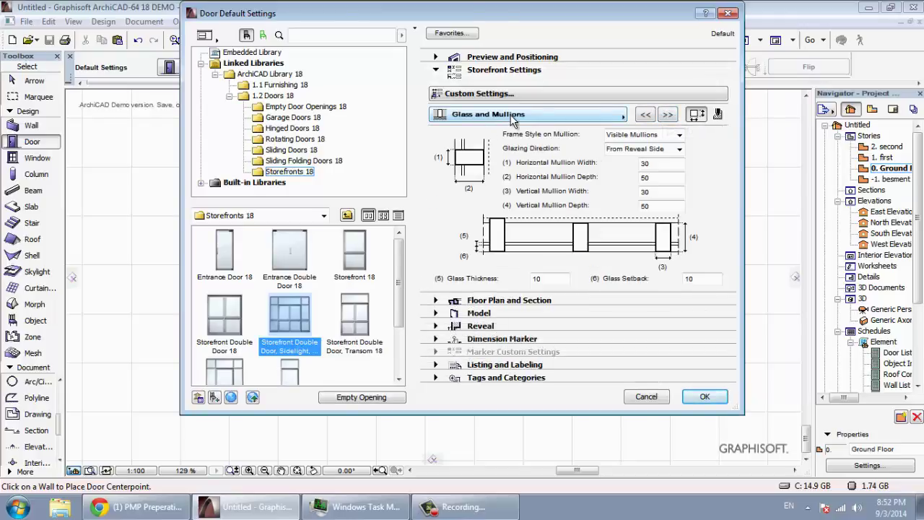
click(670, 117)
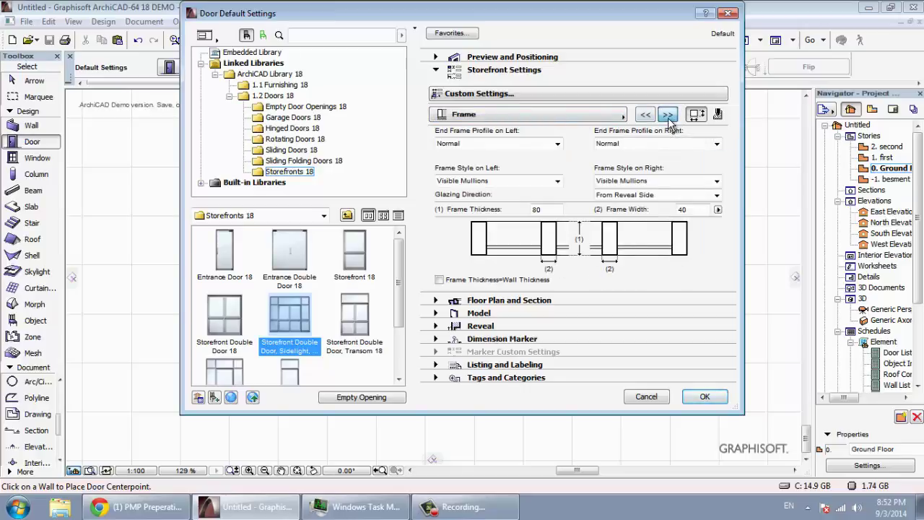
click(668, 116)
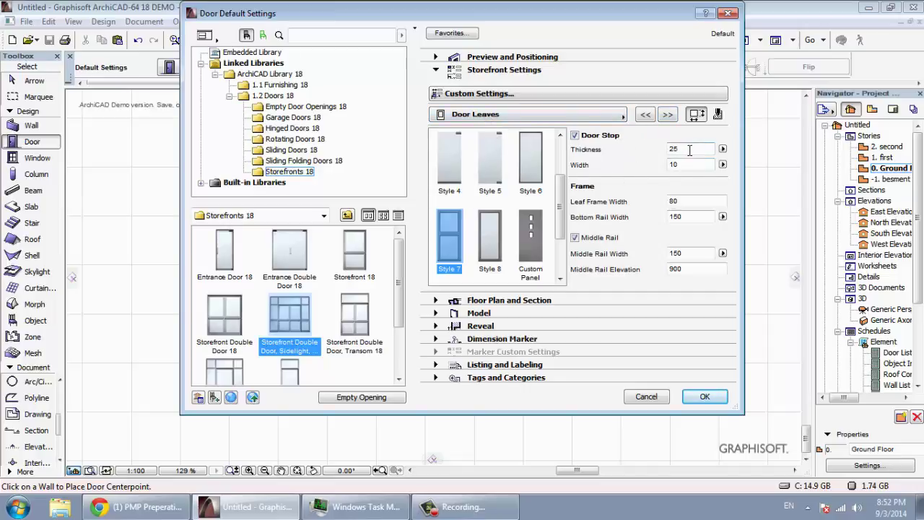
Under Handles 1, give the storefront door Knob 2 on the inside and Knob 3 on the outside.
click(668, 116)
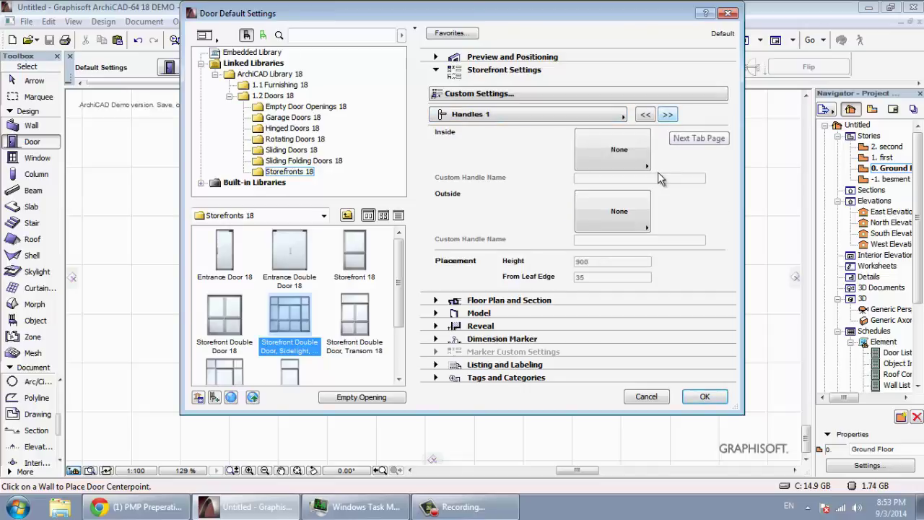
click(622, 148)
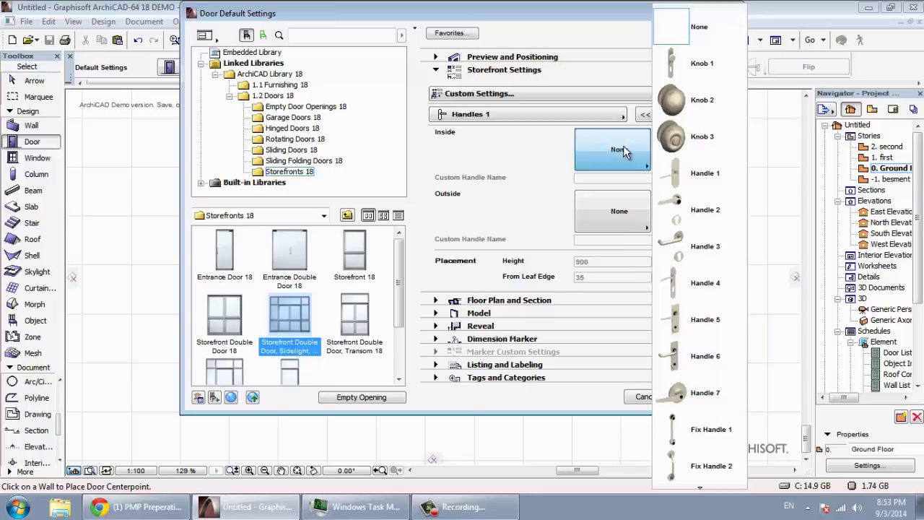
click(702, 108)
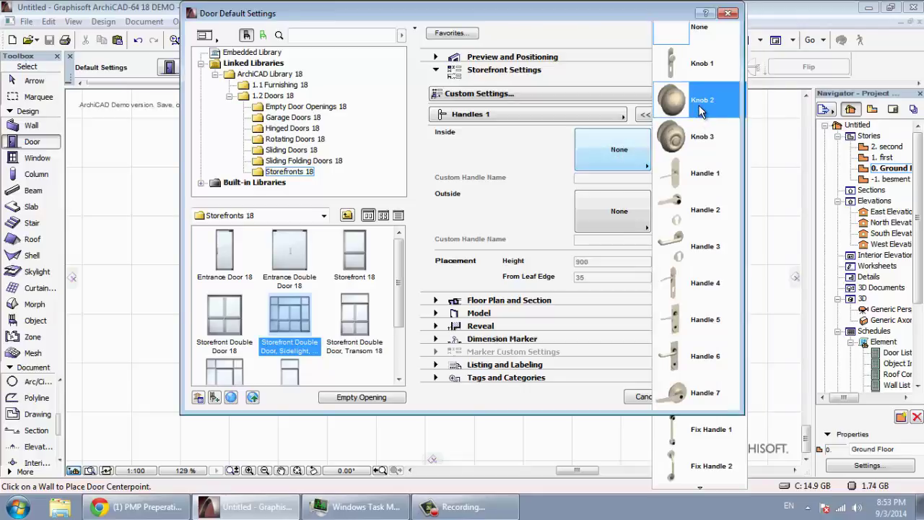
click(635, 210)
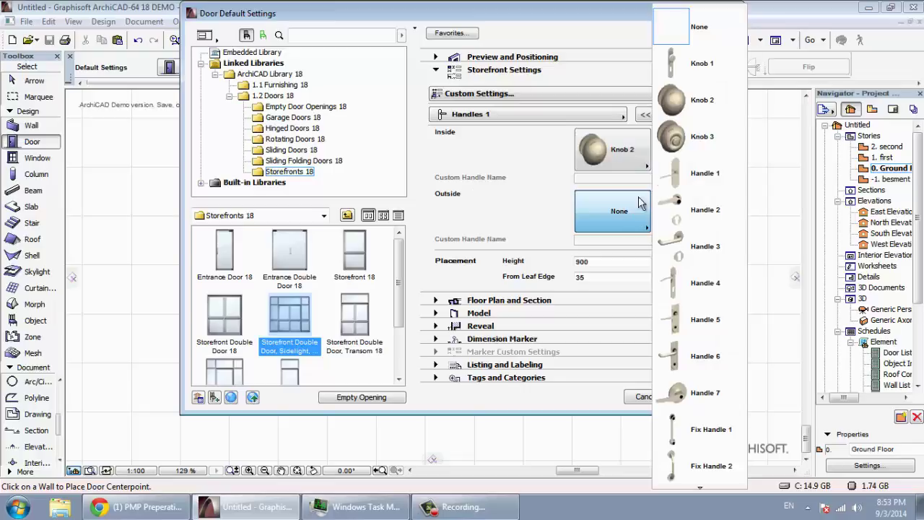
click(707, 140)
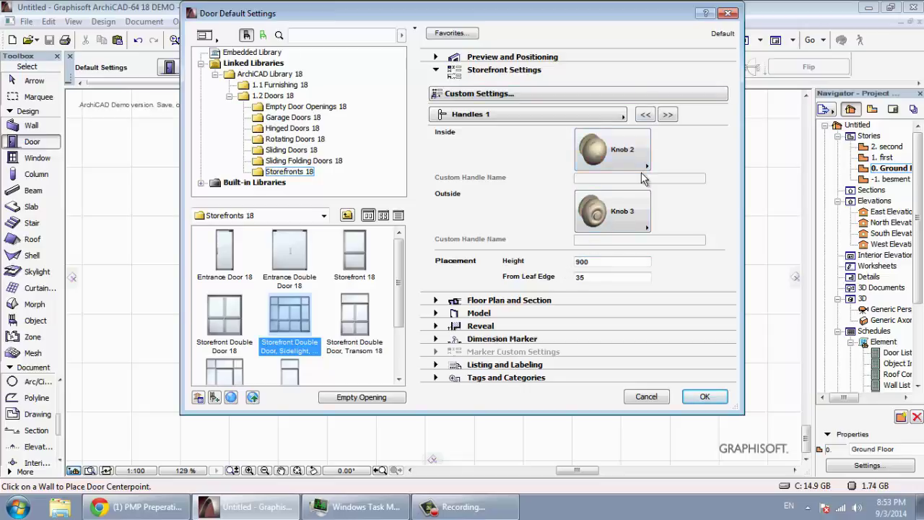
Review the storefront door's second handles, opening lines, surfaces, wall closure and reveal settings, and return to the Panels settings.
click(668, 115)
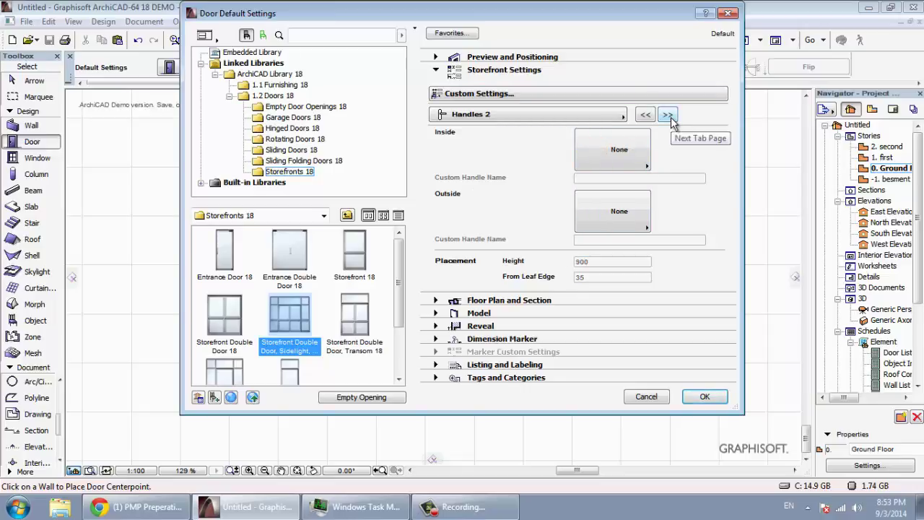
click(668, 115)
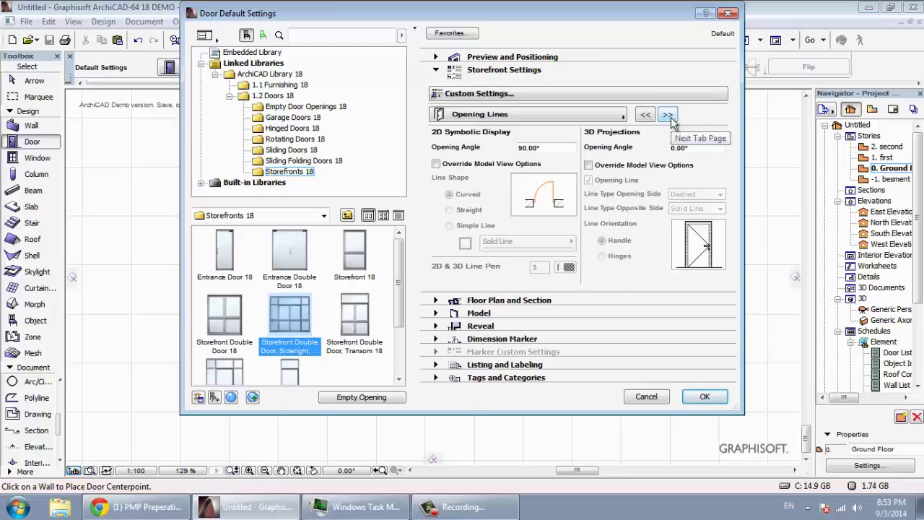
click(668, 115)
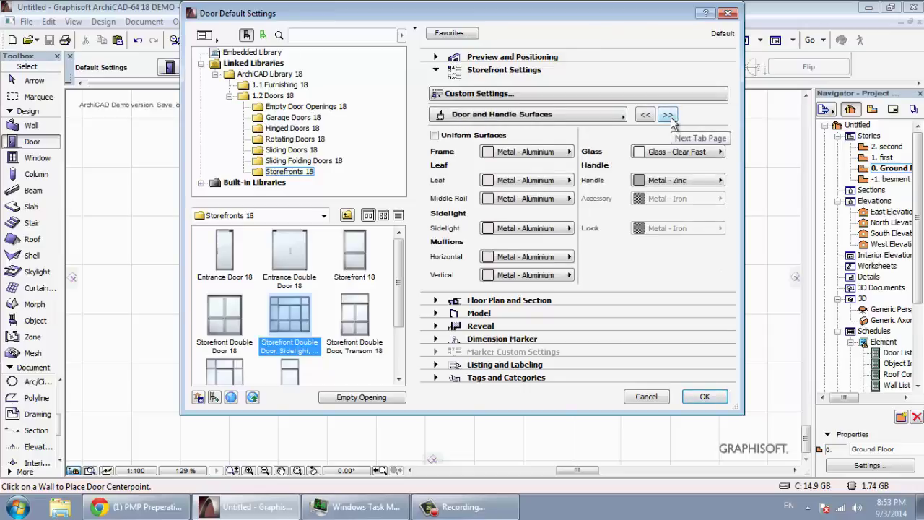
click(604, 116)
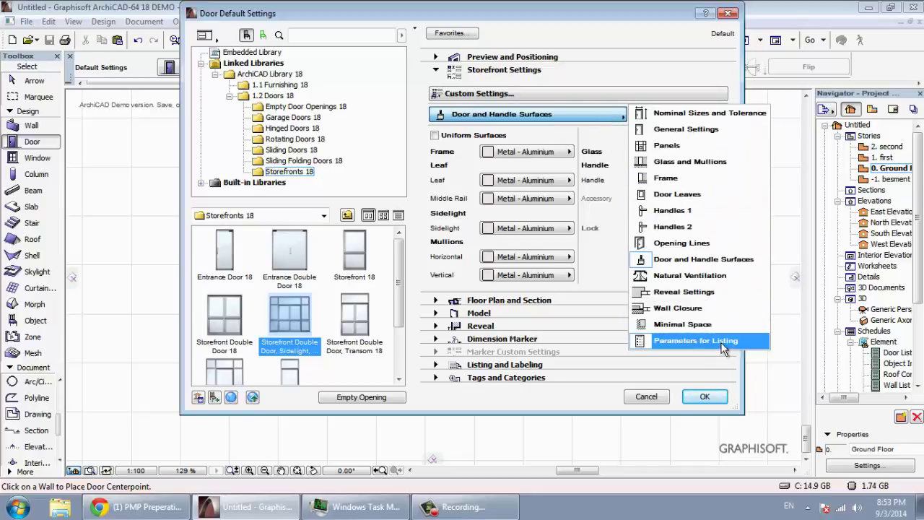
click(738, 309)
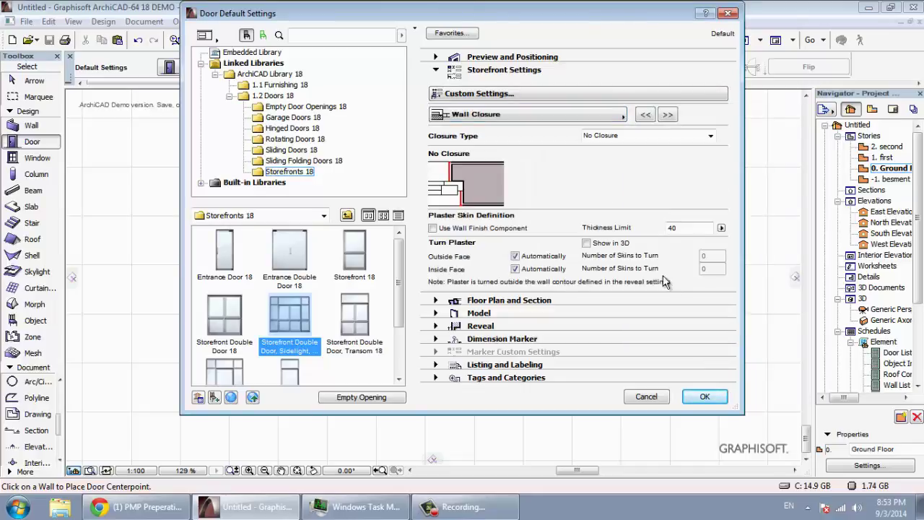
click(647, 116)
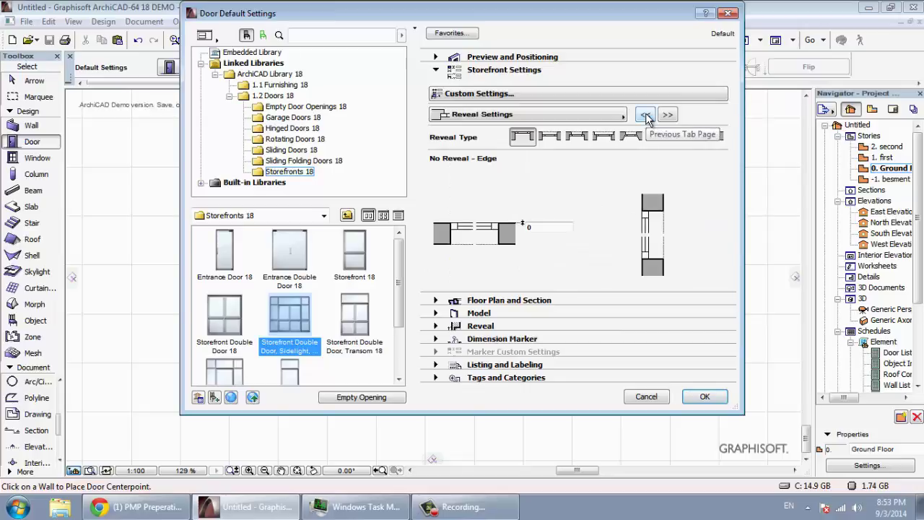
click(646, 116)
click(646, 116)
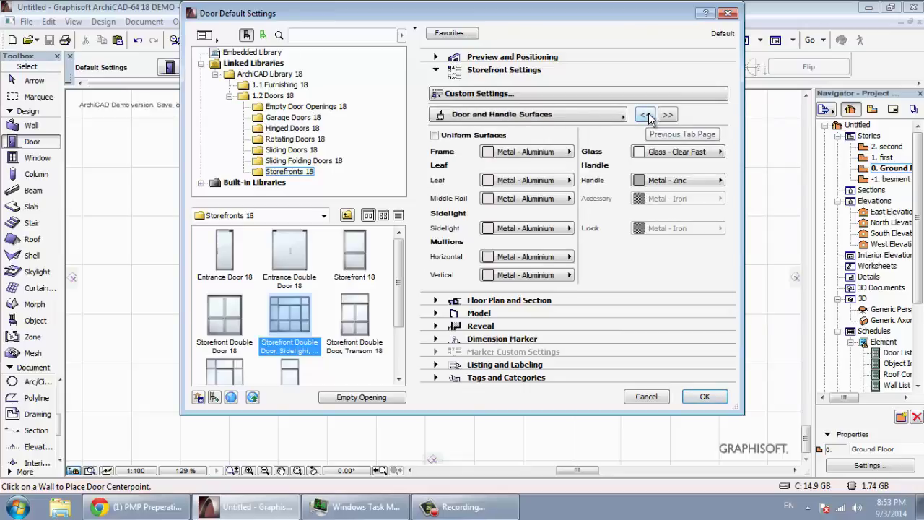
click(647, 116)
click(647, 117)
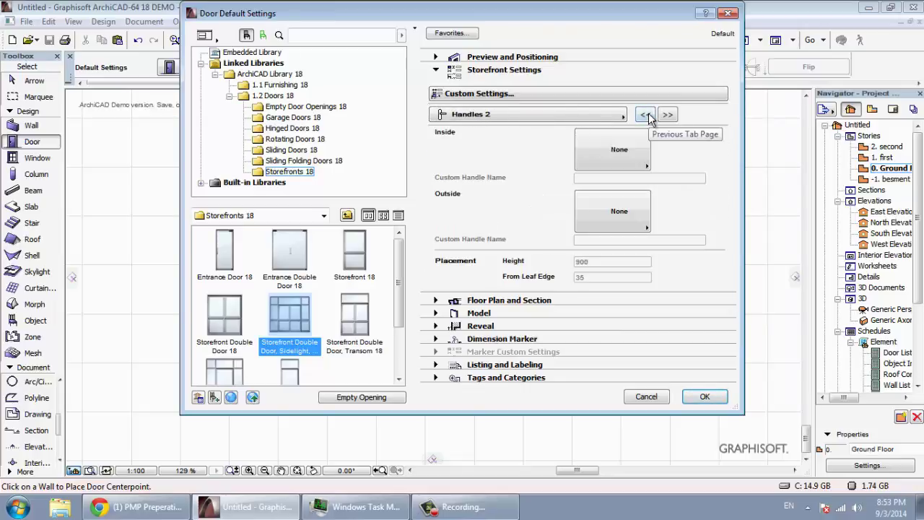
click(647, 116)
click(647, 117)
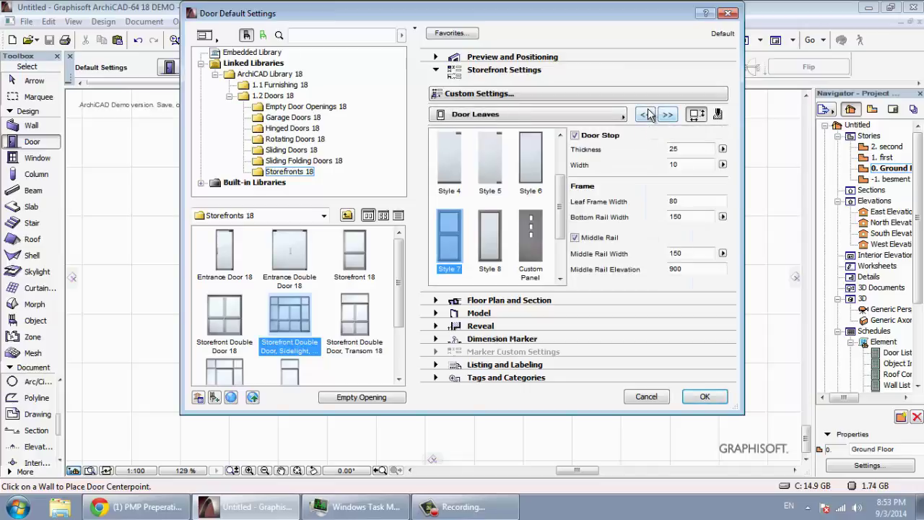
click(647, 116)
click(646, 116)
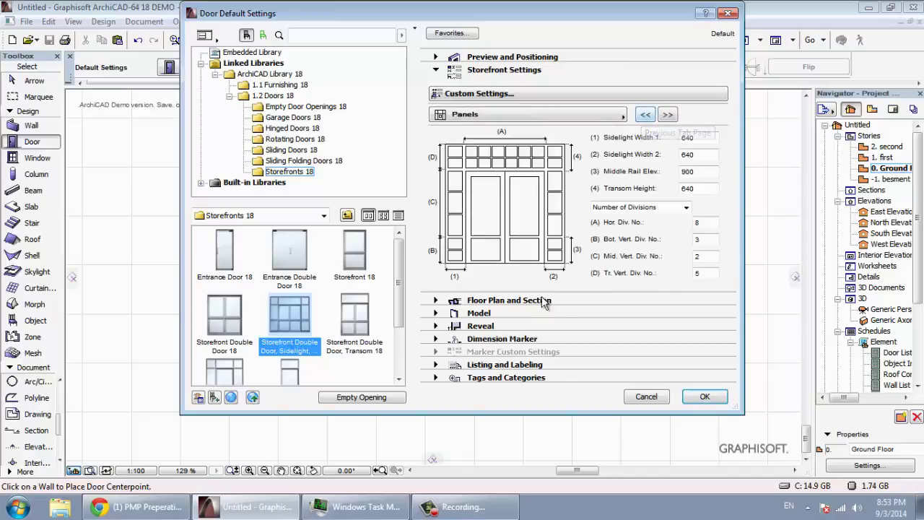
Browse the door library folders and choose Arch Sliding Door with Sidelight on Side 2 and Transom 18 from Sliding Doors 18.
click(397, 332)
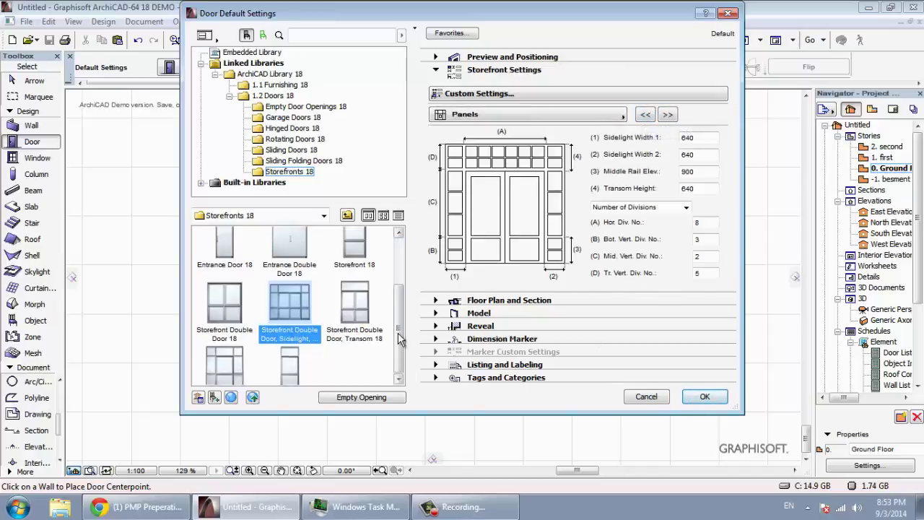
click(293, 160)
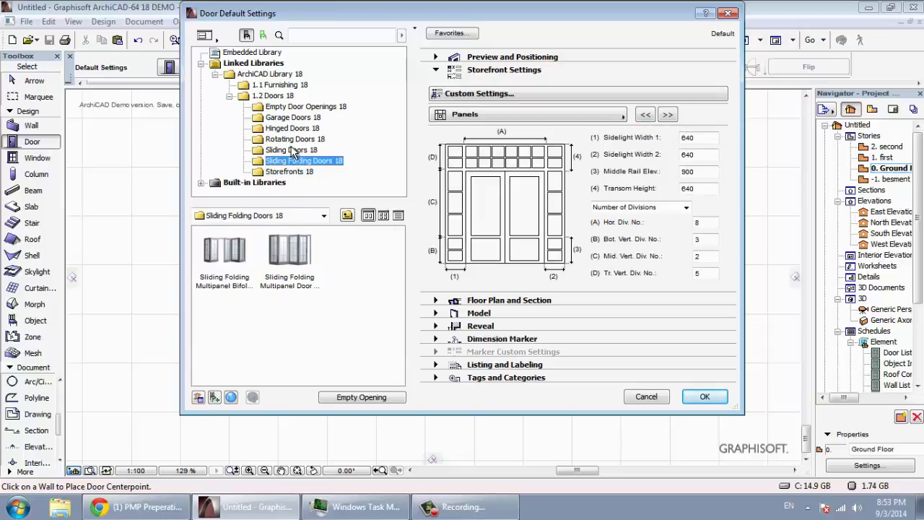
click(293, 150)
click(296, 139)
click(296, 173)
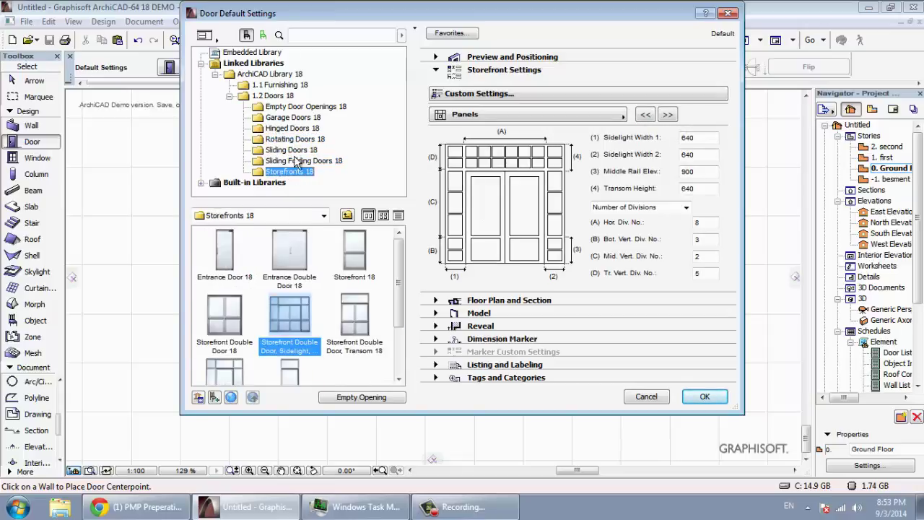
click(296, 139)
click(298, 118)
click(291, 150)
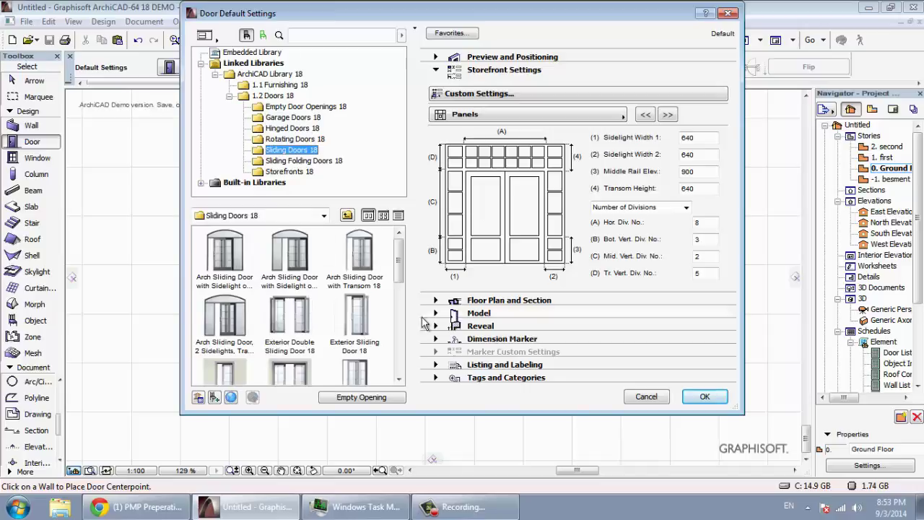
click(302, 260)
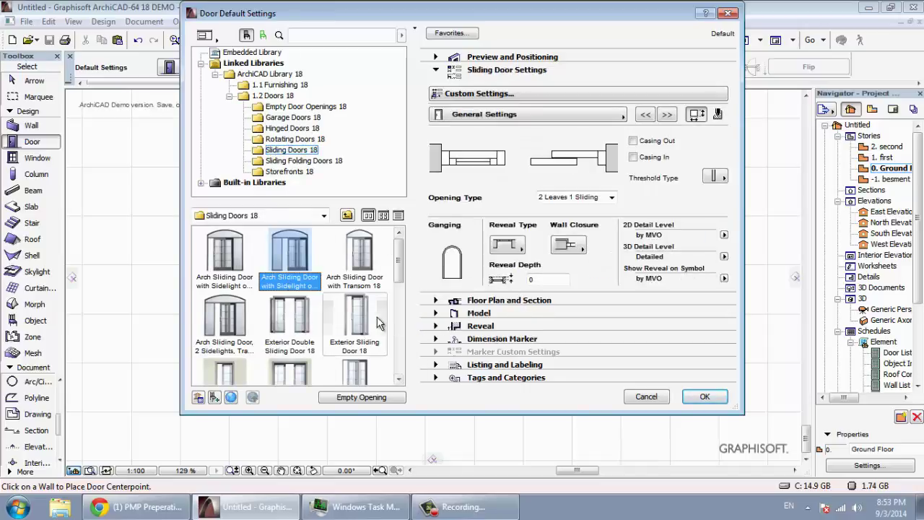
Set the sliding door's masonry arch style to Masonry Segmental Arch.
click(579, 114)
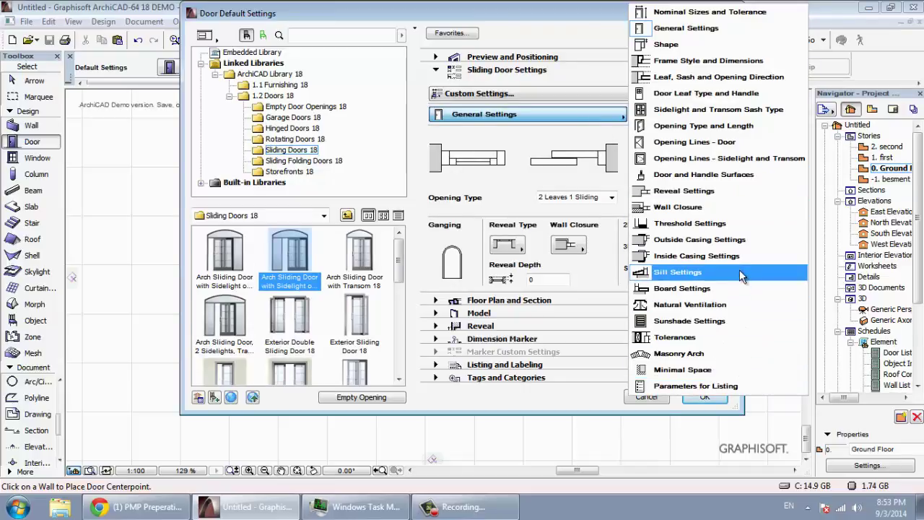
click(704, 355)
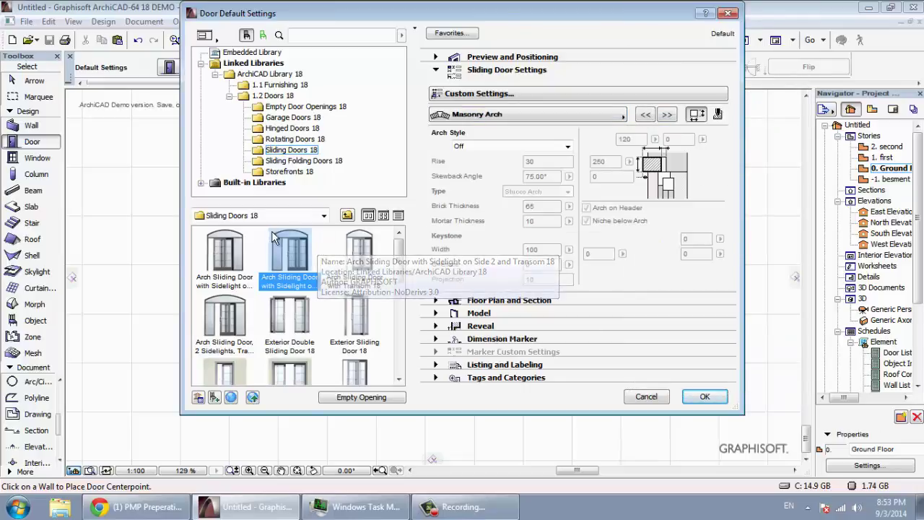
click(538, 146)
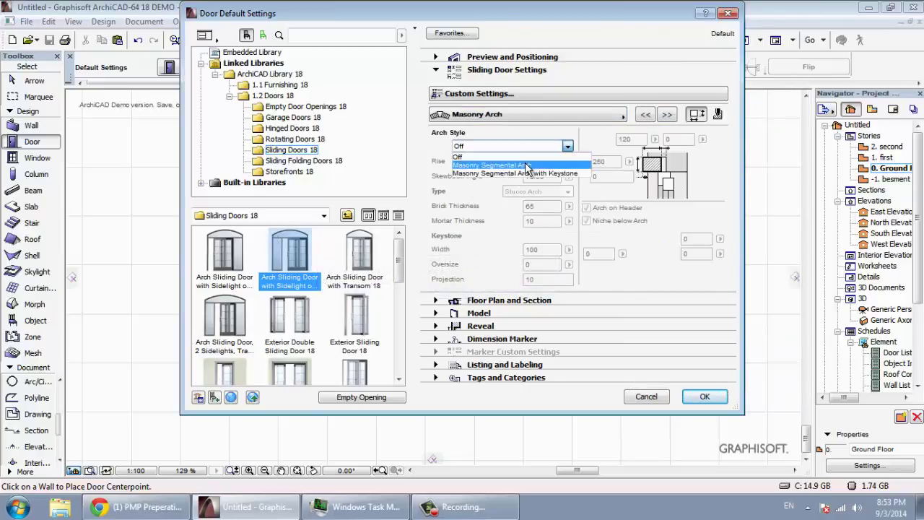
click(530, 159)
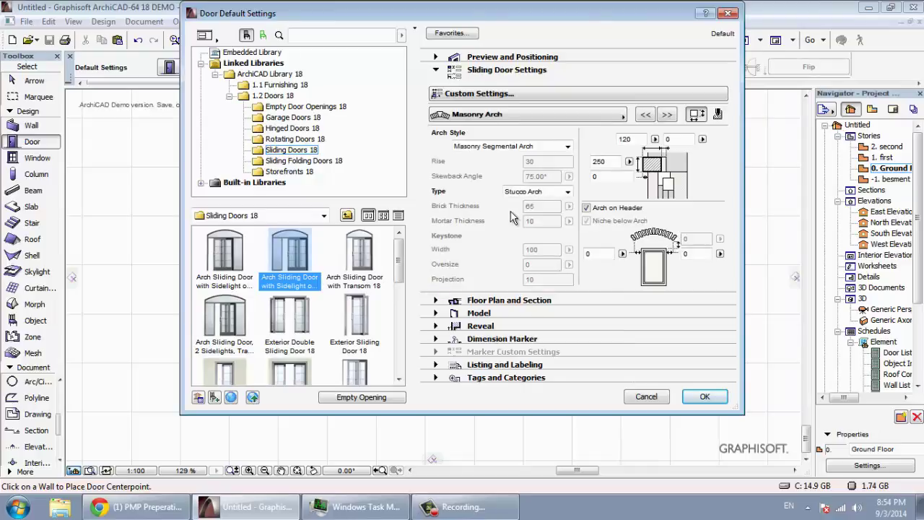
Accept the sliding door settings and place the arch sliding door near the middle of the south wall, oriented towards the exterior.
click(704, 396)
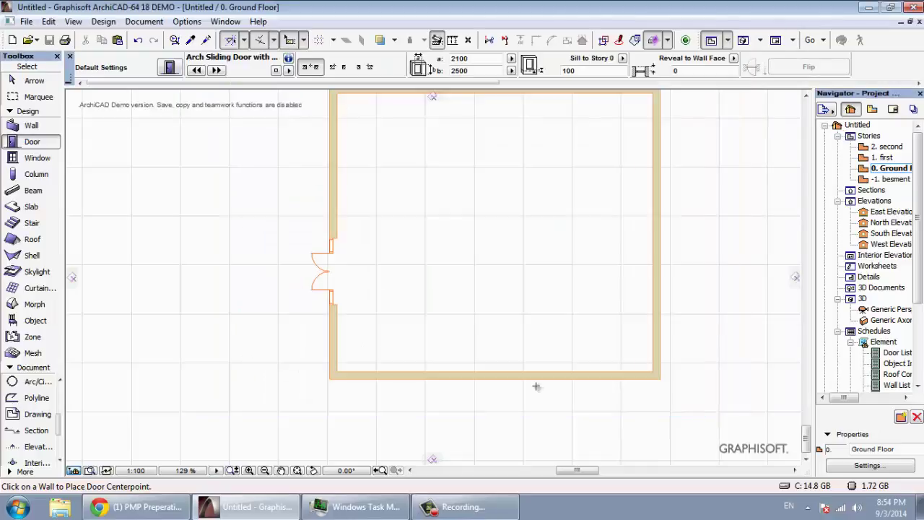
click(504, 386)
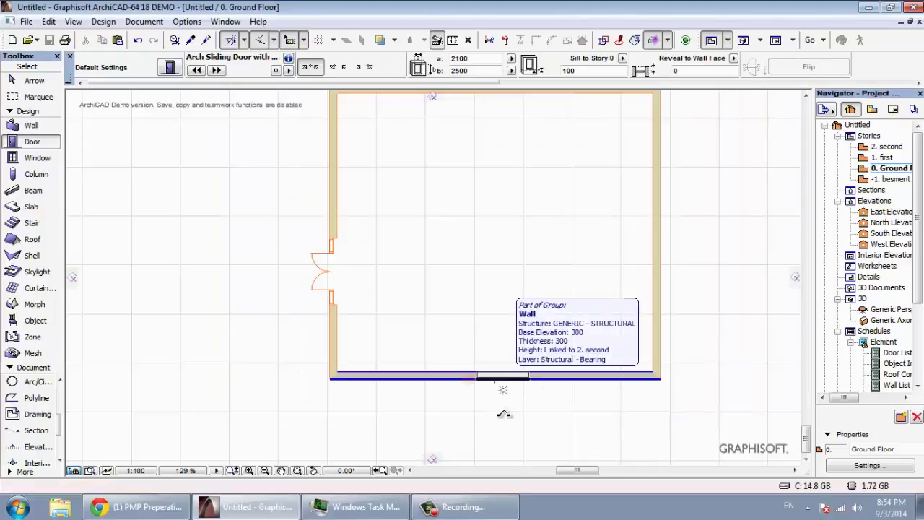
click(450, 423)
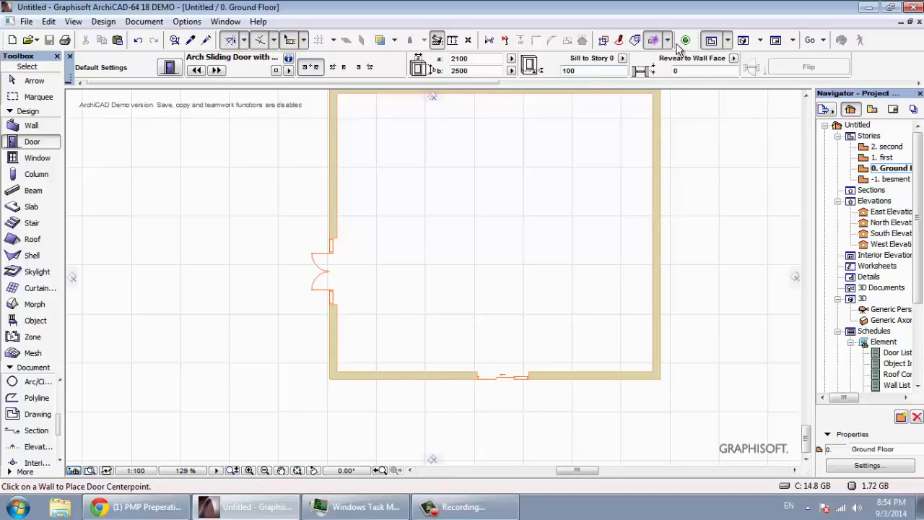
Show the model in 3D and examine the storefront door and the arch sliding door in their walls.
click(743, 41)
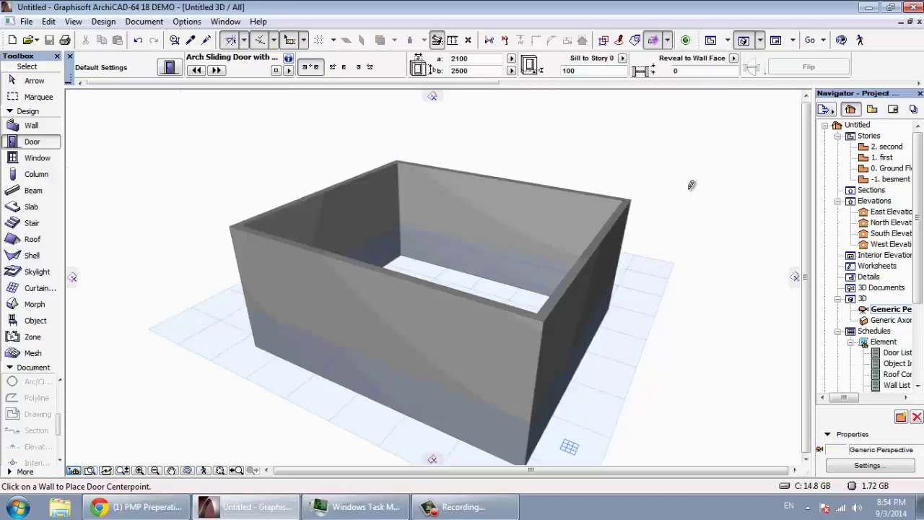
drag(691, 184, 649, 246)
drag(375, 419, 293, 408)
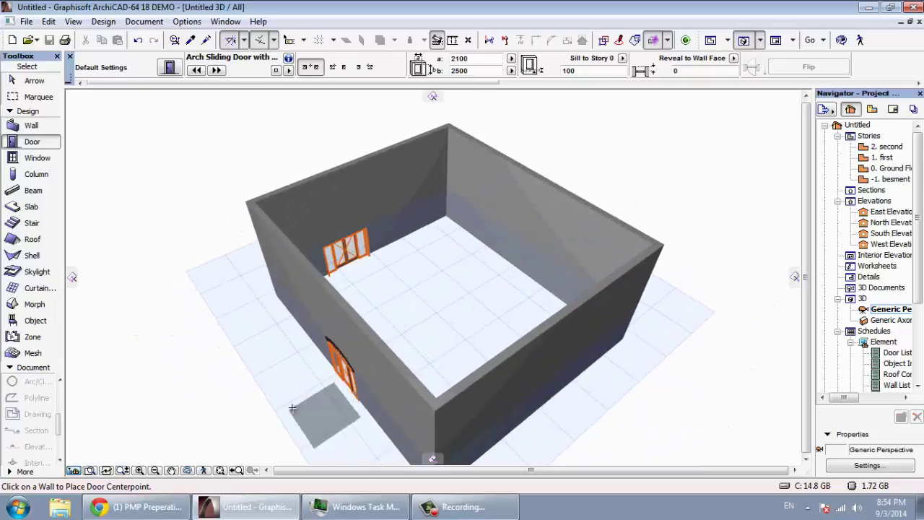
scroll(296, 408, up, 3)
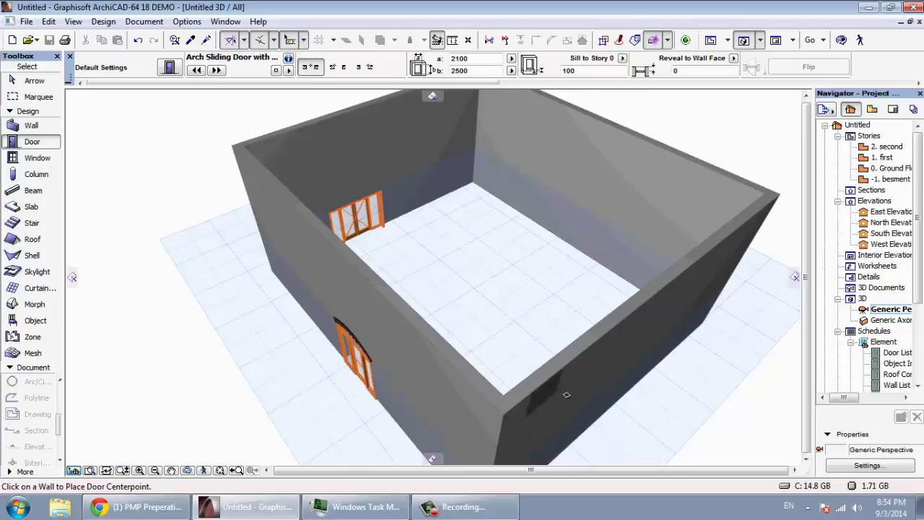
scroll(599, 396, down, 3)
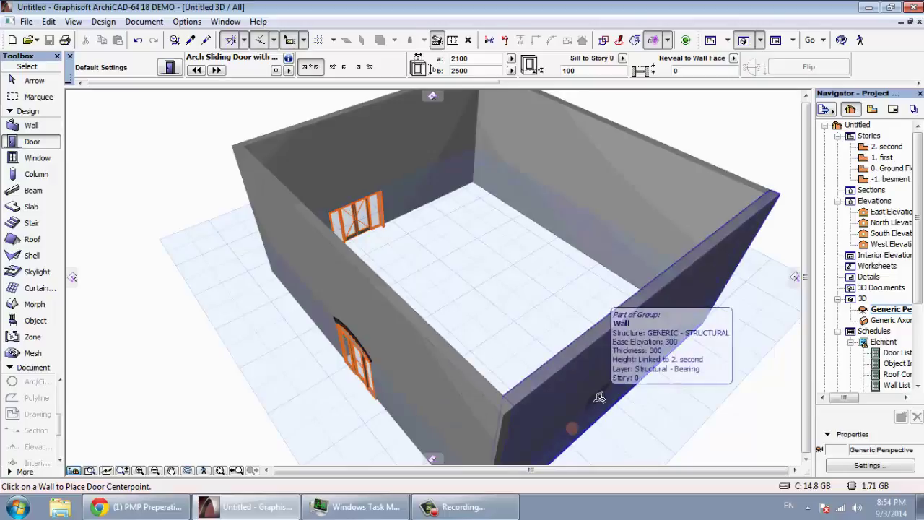
Return to the ground floor plan and place a second arch sliding door in the east wall, oriented towards the exterior.
key(F2)
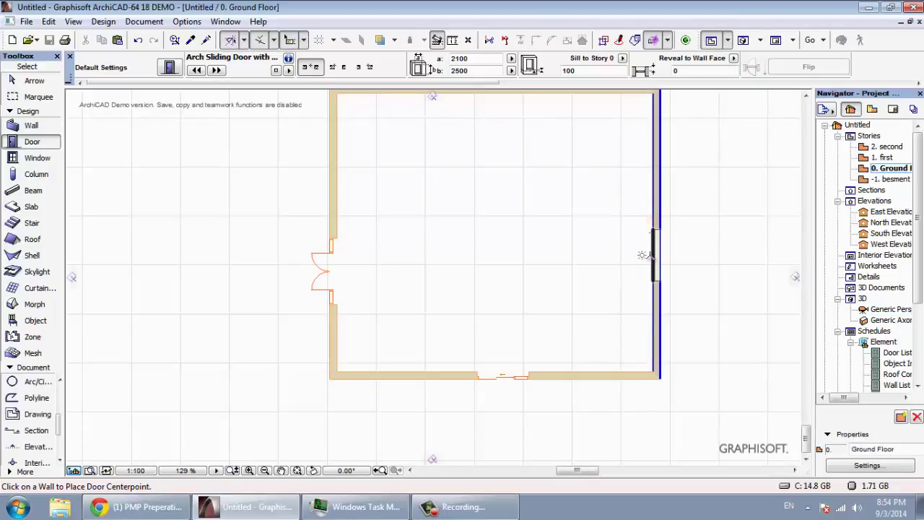
click(647, 256)
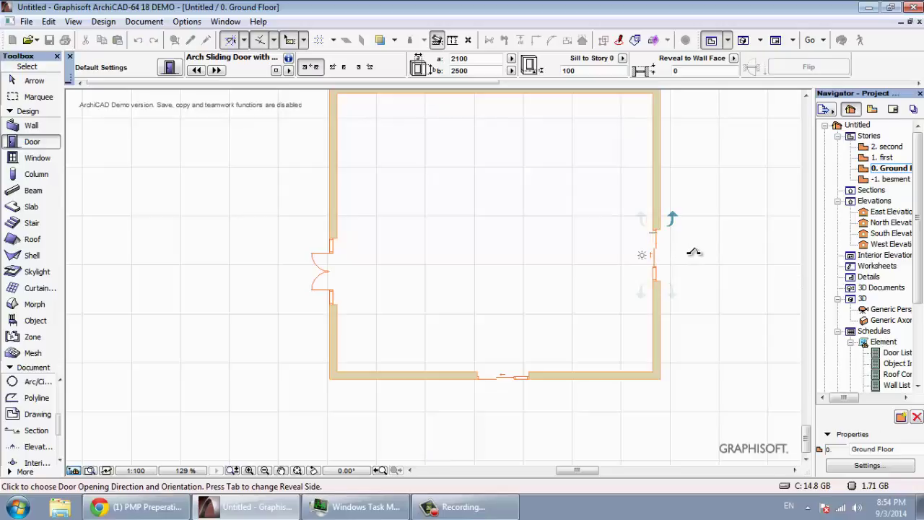
click(687, 252)
Pick up the parameters of the south wall's arch sliding door and transfer them to the storefront door in the west wall.
key(shift)
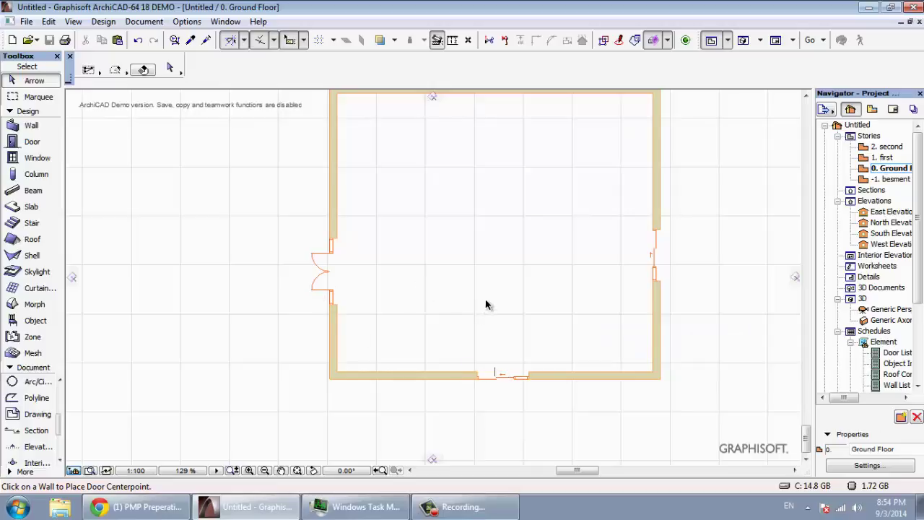
alt+click(520, 374)
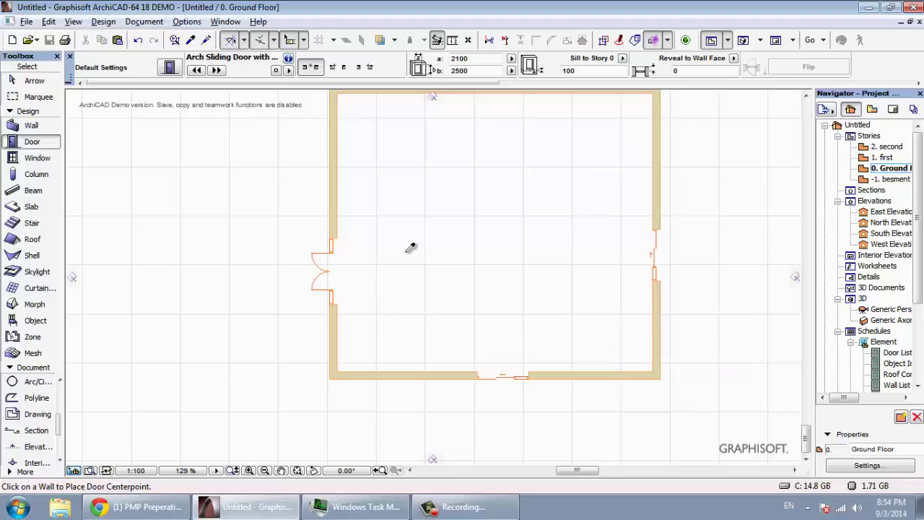
click(334, 287)
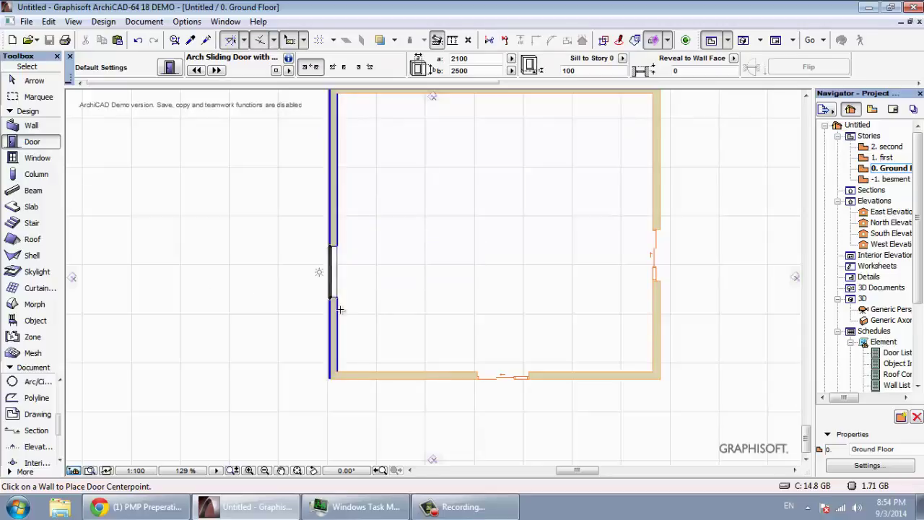
key(Escape)
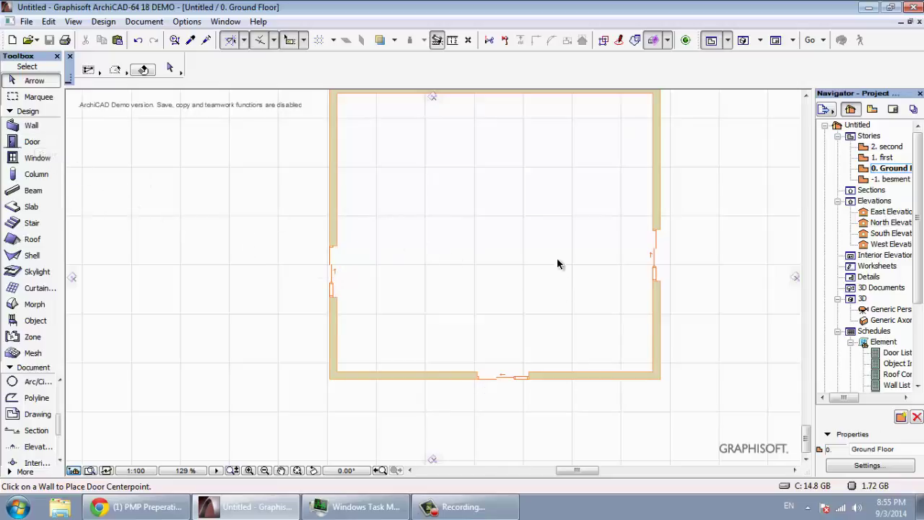
middle_drag(558, 264, 515, 264)
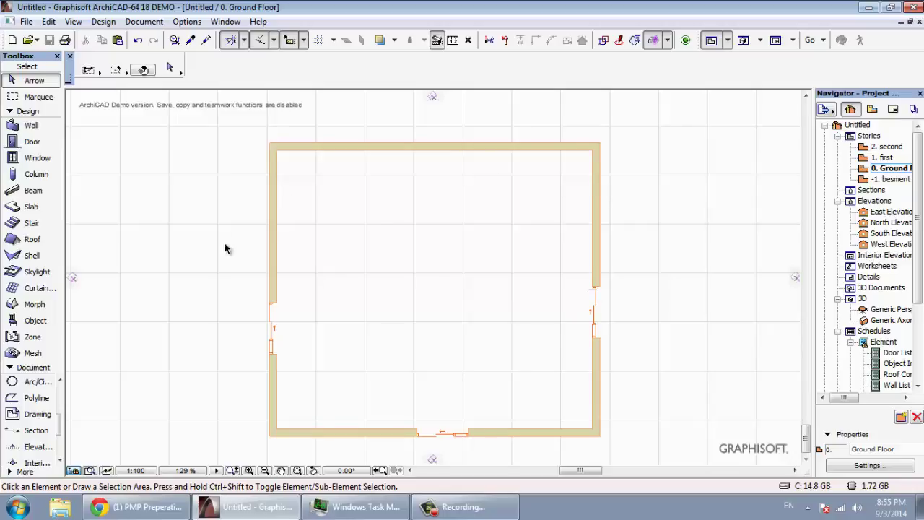
middle_drag(546, 218, 342, 268)
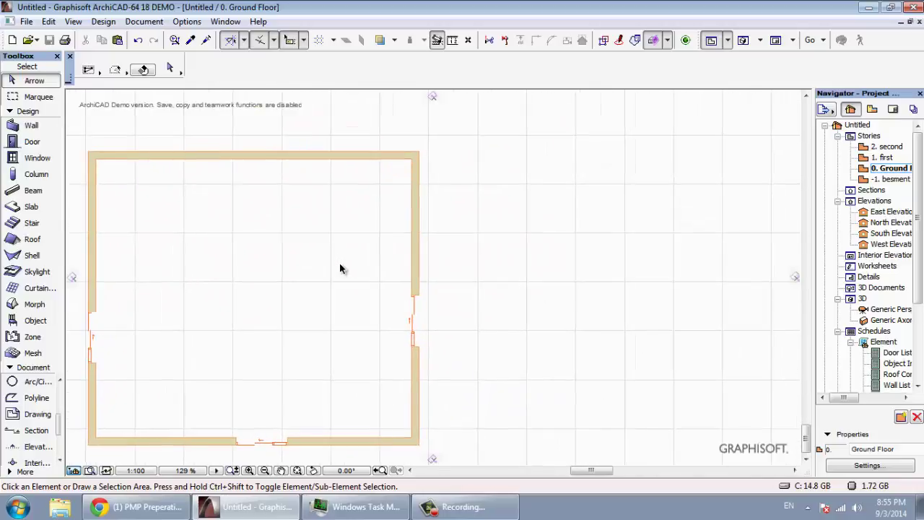